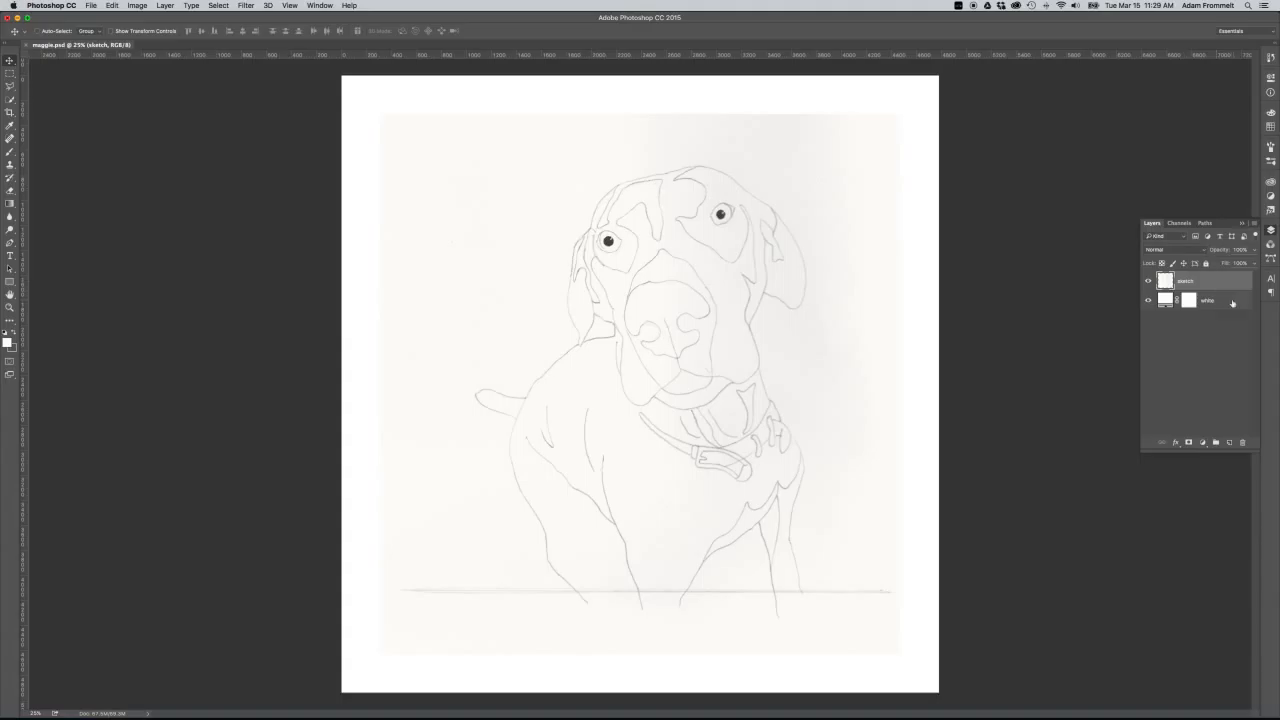
Hide and show the sketch layer to compare it with the white background, and leave the sketch layer selected.
left_click(1234, 298)
left_click(1149, 280)
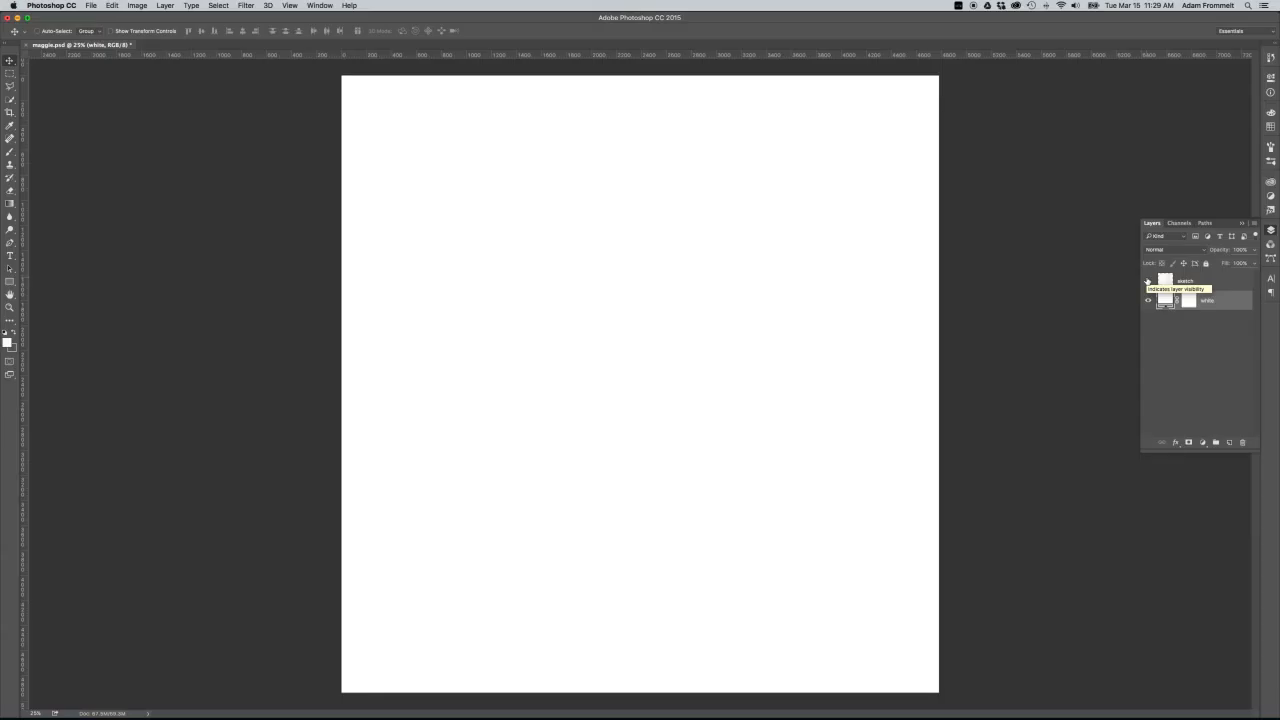
left_click(1148, 281)
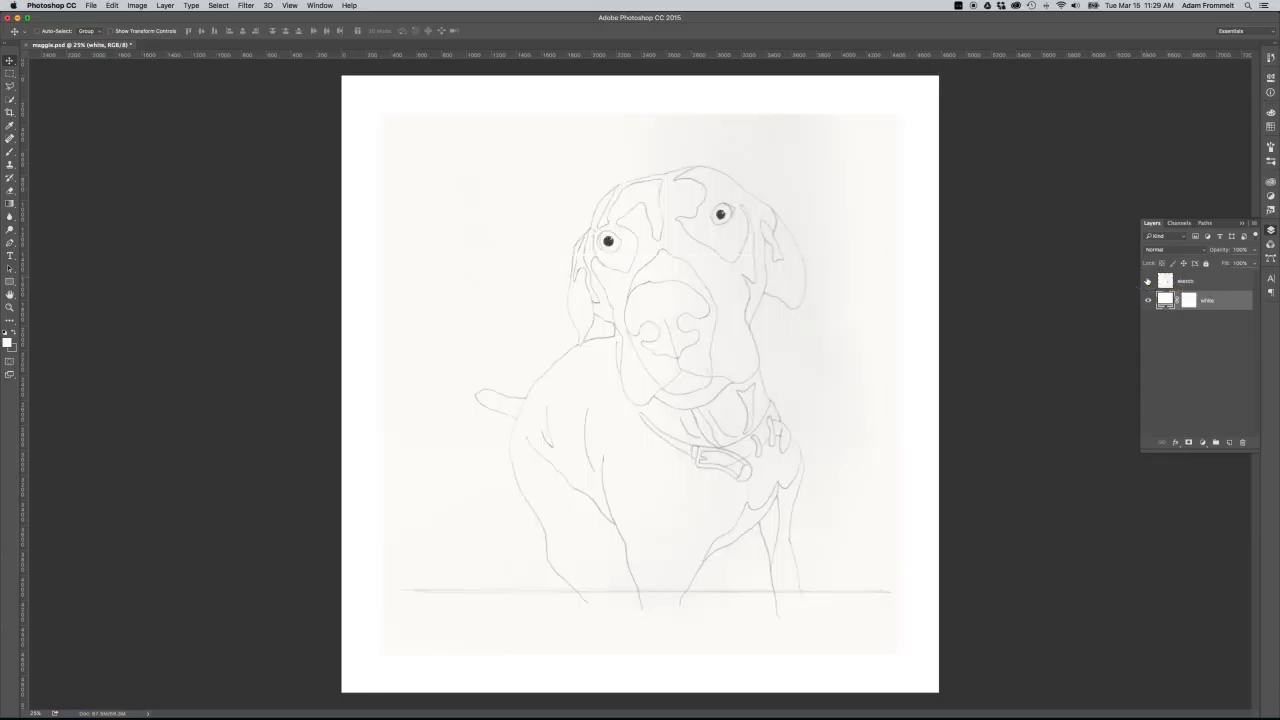
left_click(1221, 285)
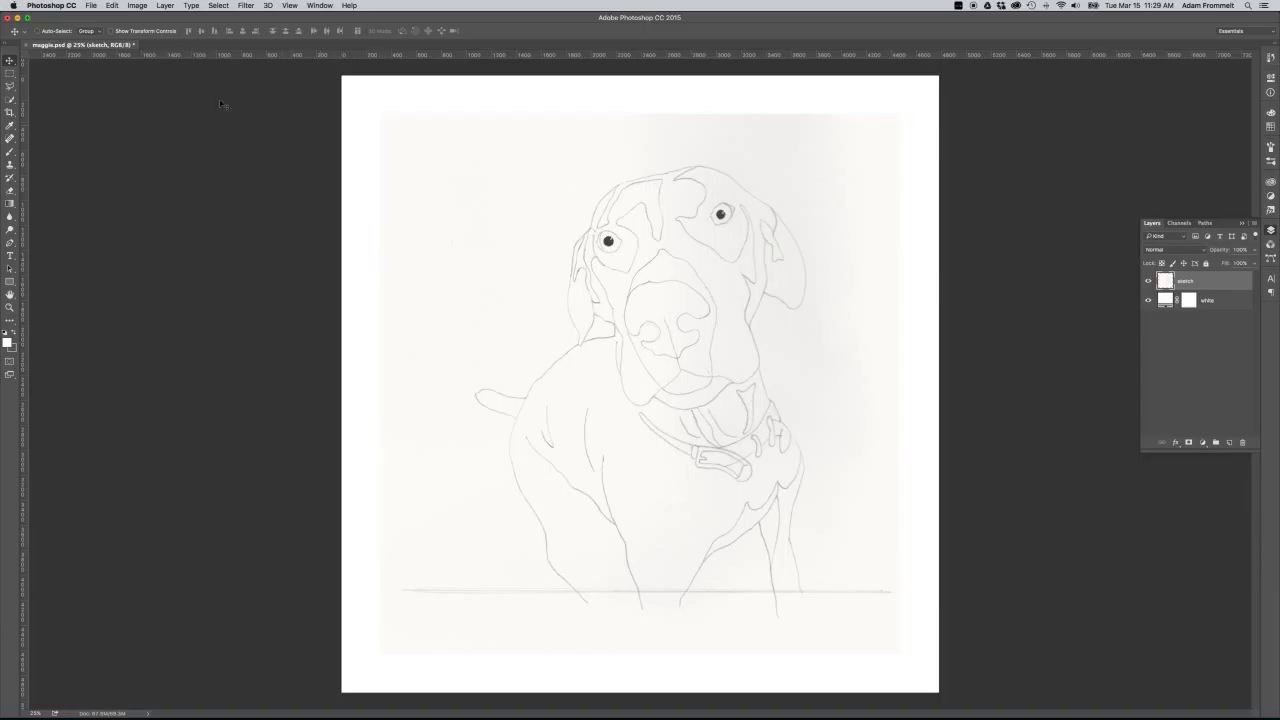
Set the image resolution to 300 pixels/inch in Image Size, leaving resampling off.
left_click(139, 7)
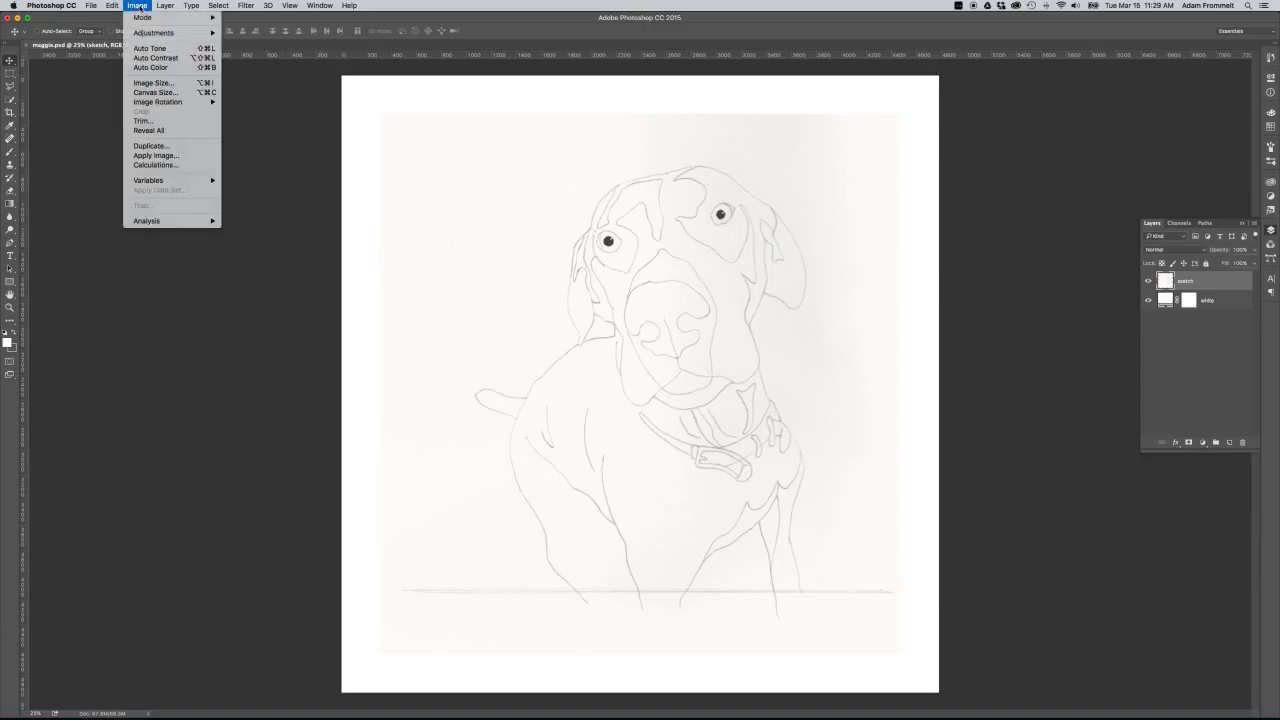
left_click(154, 83)
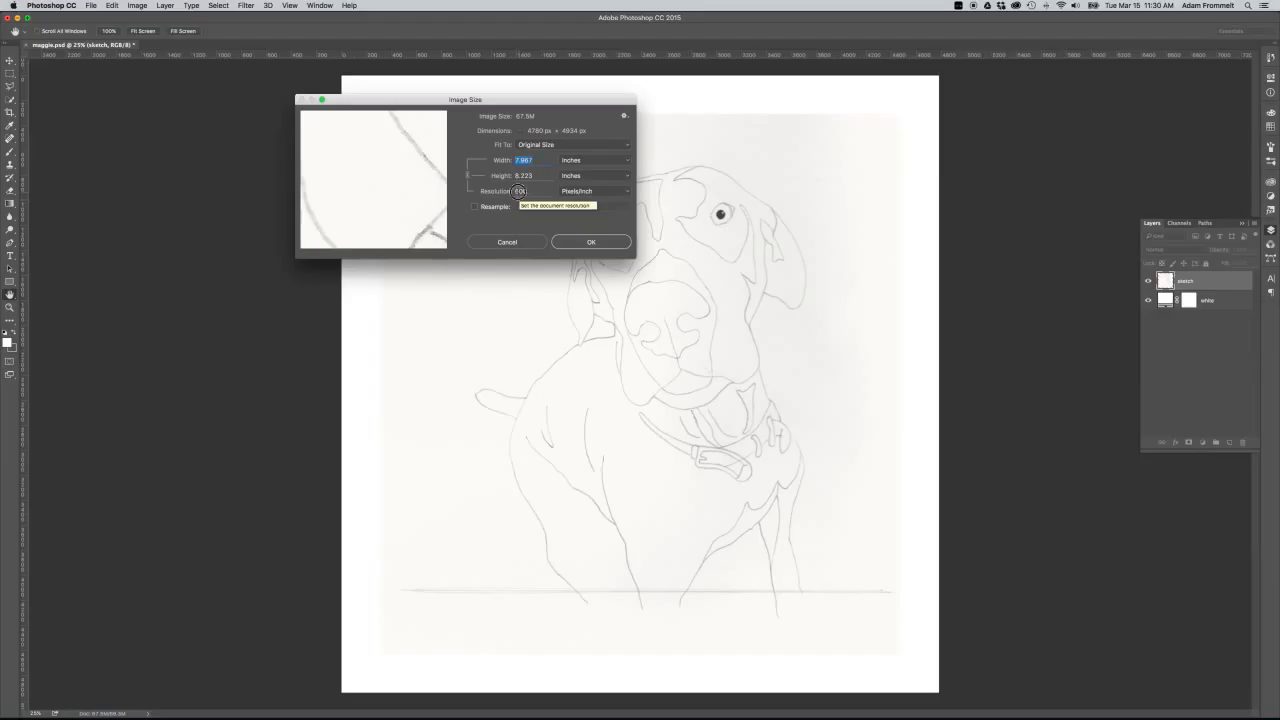
double_click(519, 191)
type("600")
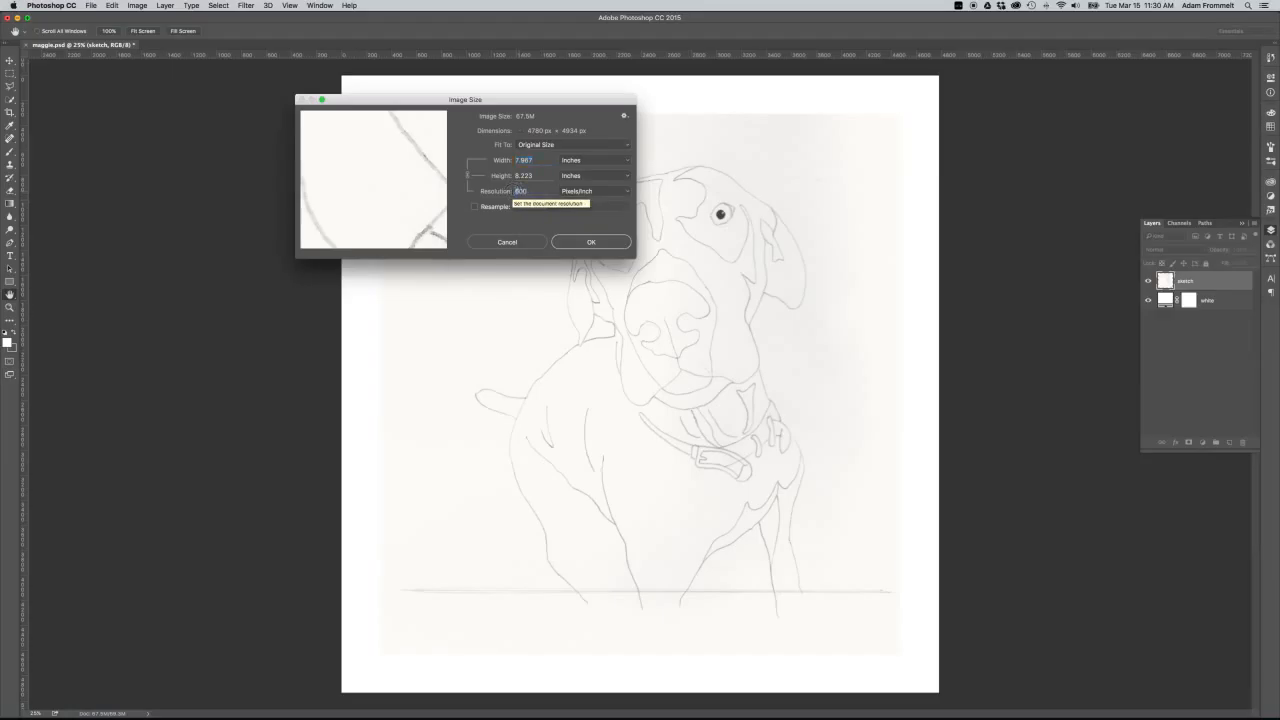
type("300")
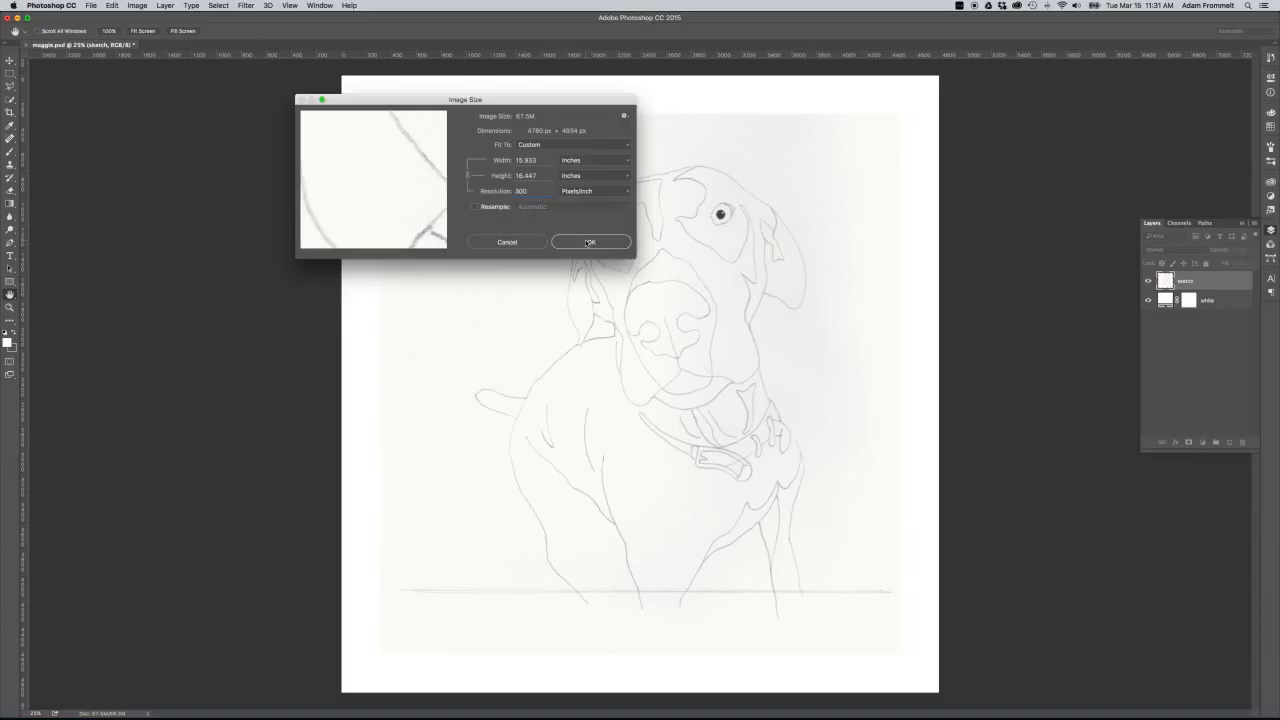
left_click(589, 242)
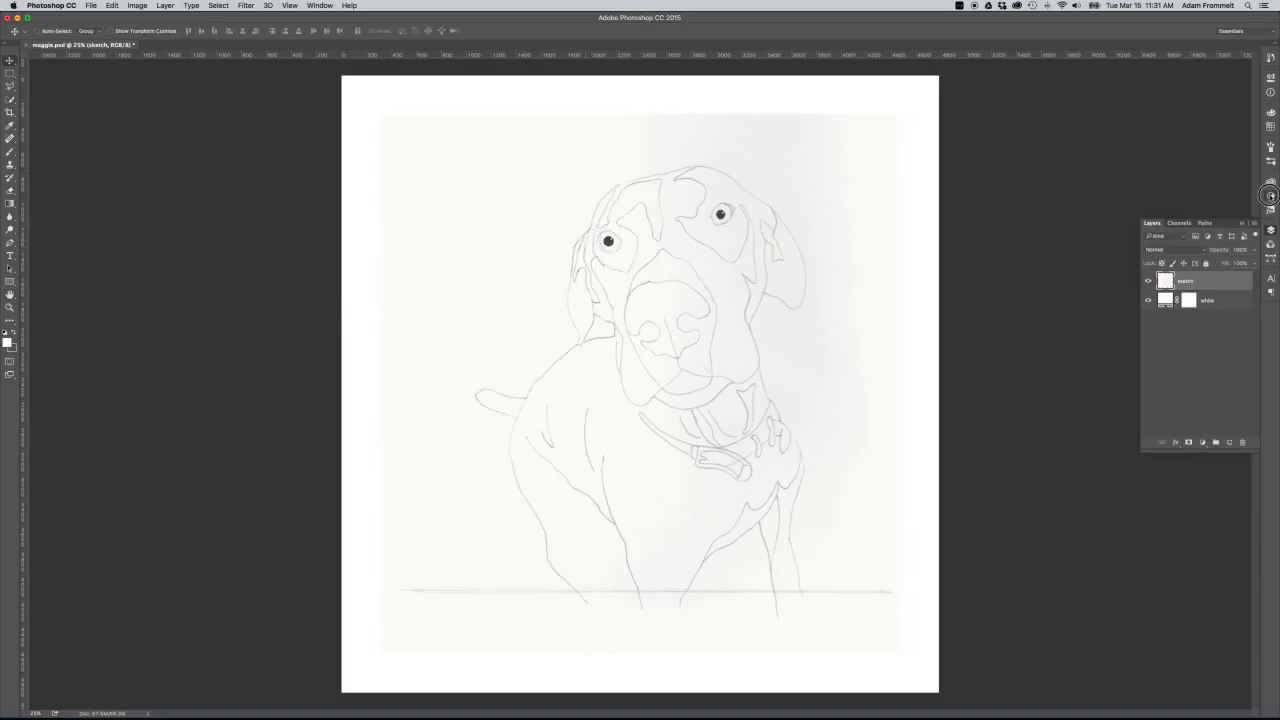
Add a Levels adjustment above the sketch, raising the black input to 54 and lowering the white input to whiten the paper.
left_click(1271, 196)
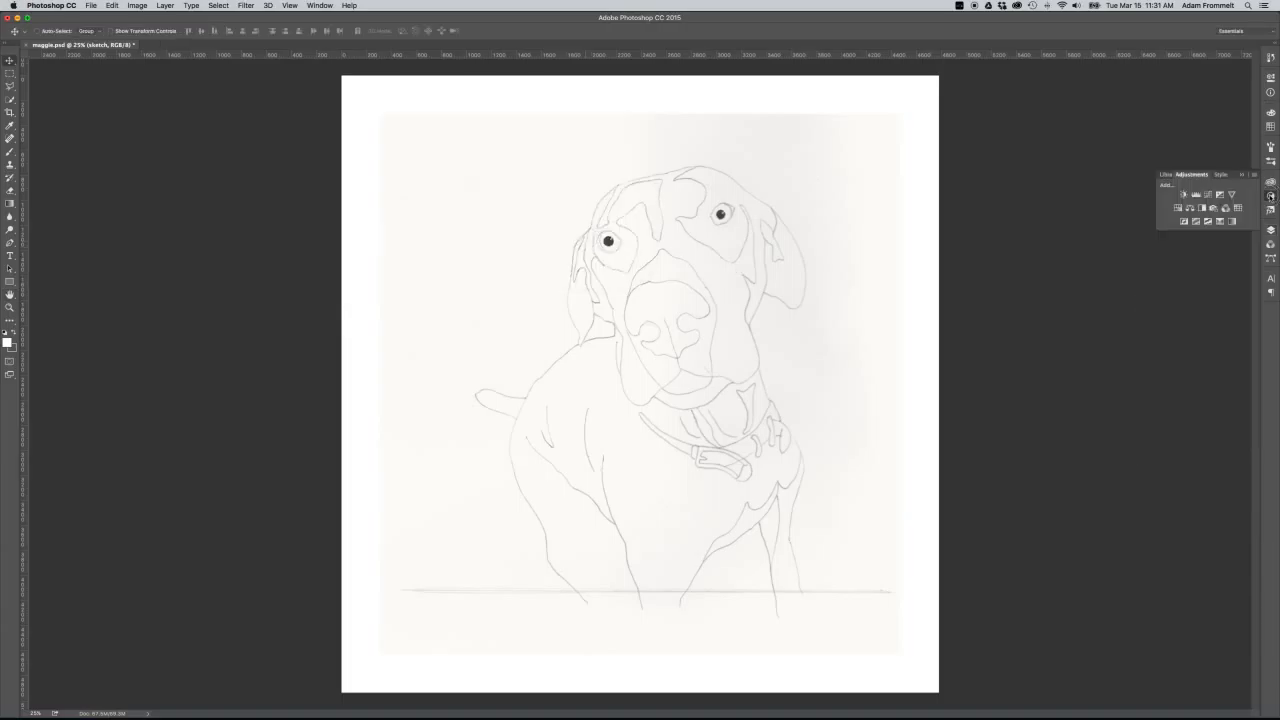
left_click(1196, 197)
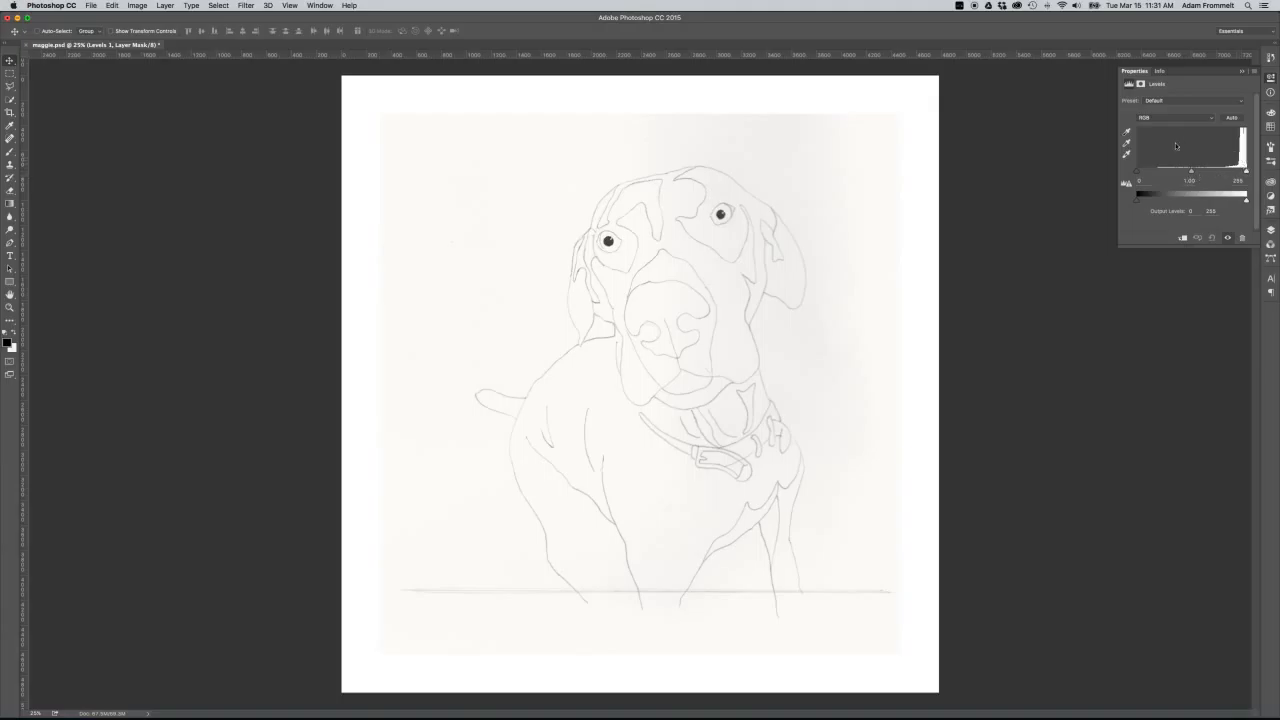
left_click(1176, 146)
left_click_drag(1137, 171, 1160, 173)
left_click(1245, 172)
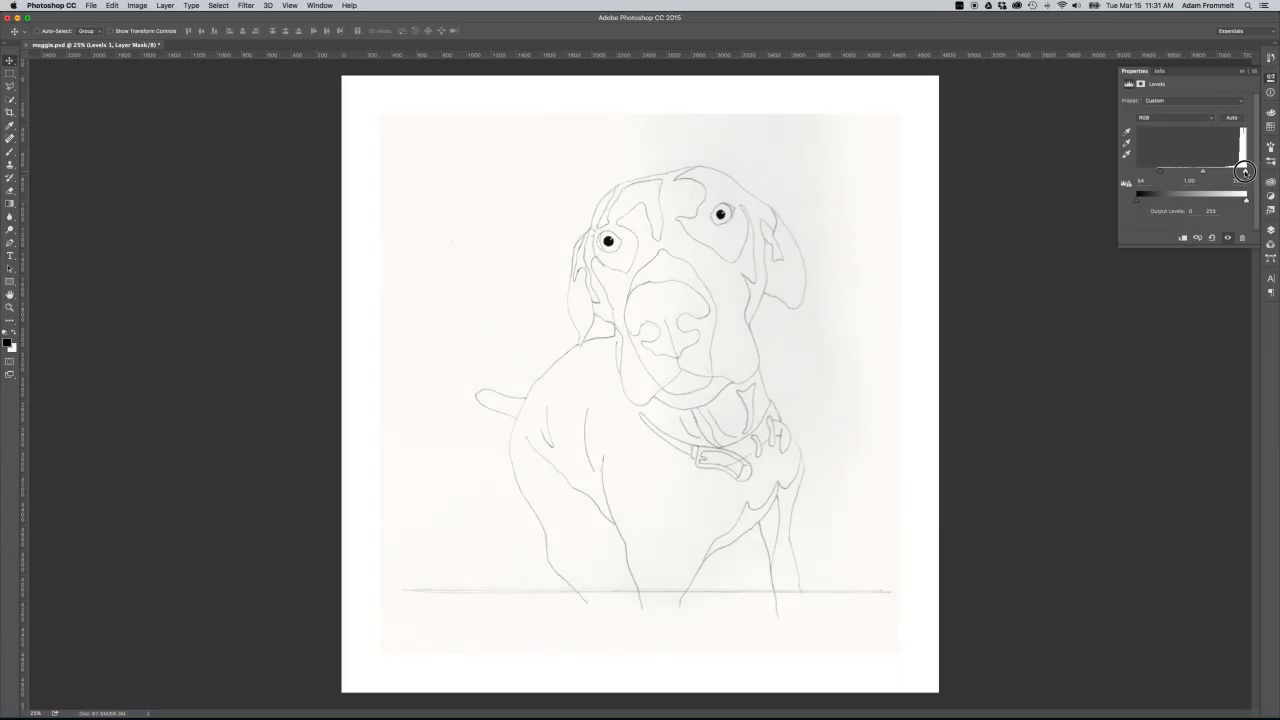
left_click_drag(1245, 172, 1238, 172)
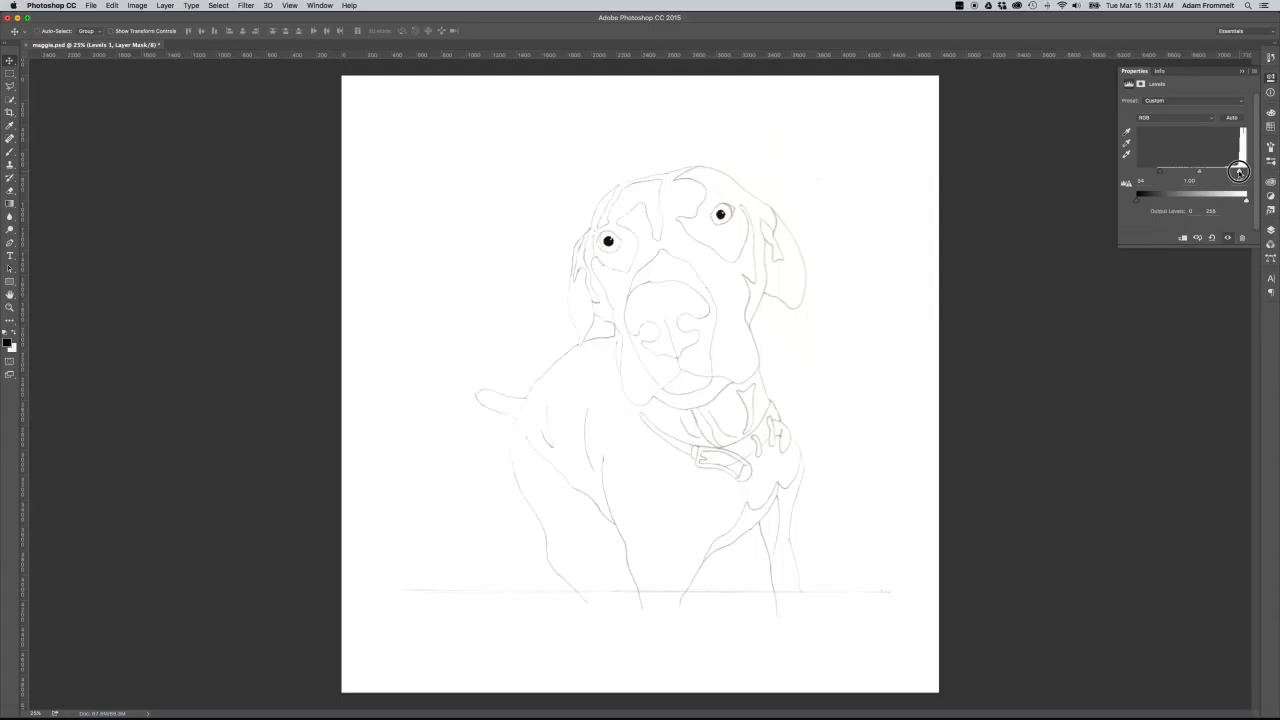
left_click_drag(1238, 172, 1239, 173)
left_click(774, 172)
Hide and show the Levels adjustment layer to compare the sketch before and after the correction.
left_click(1271, 229)
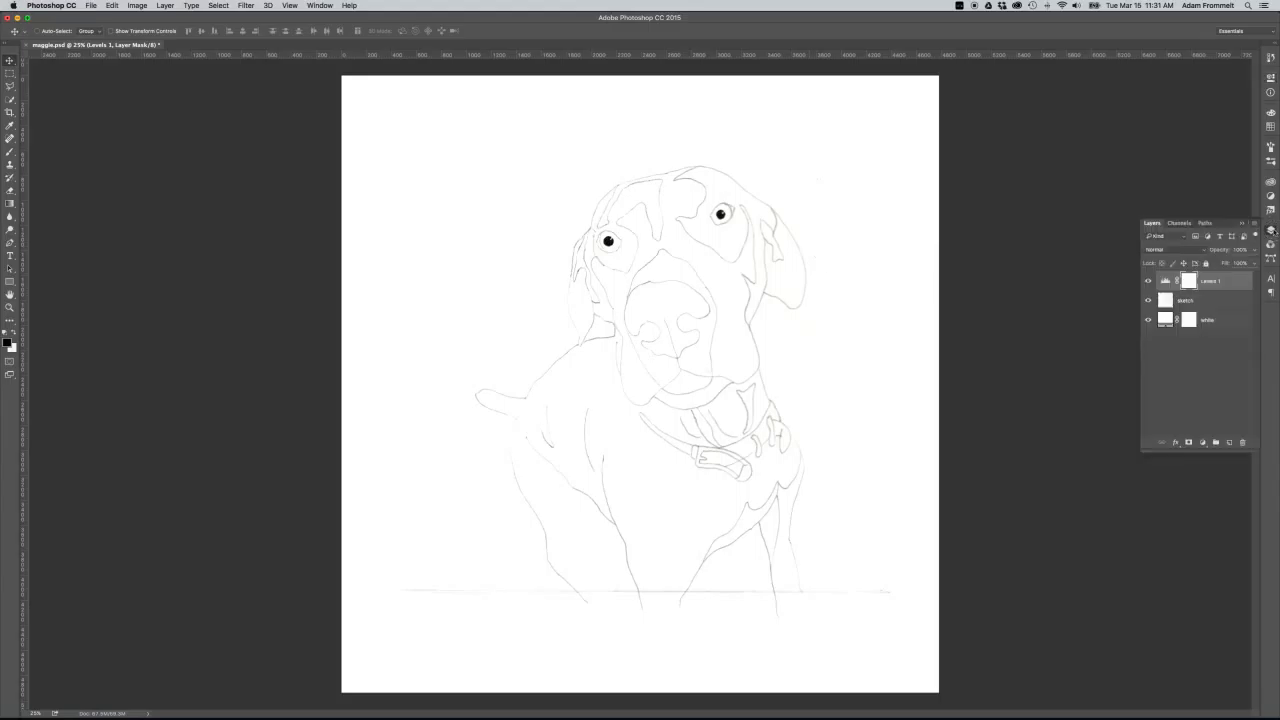
left_click(1148, 281)
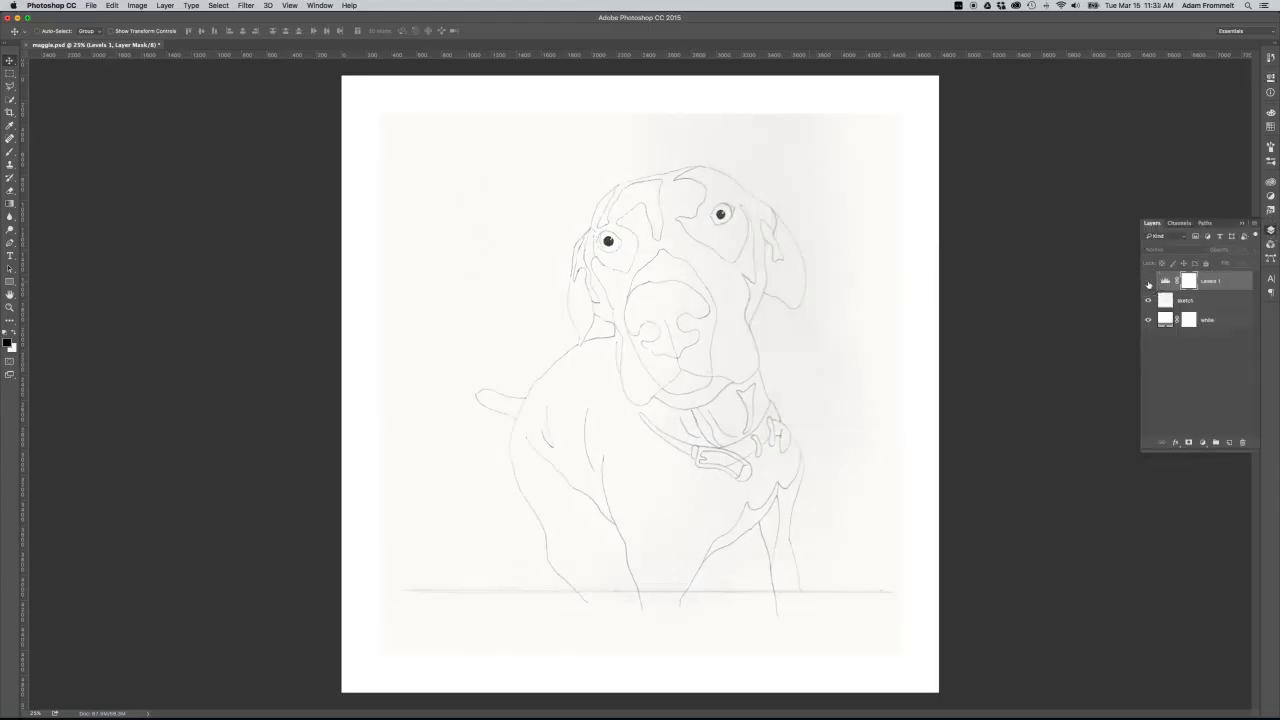
left_click(1148, 282)
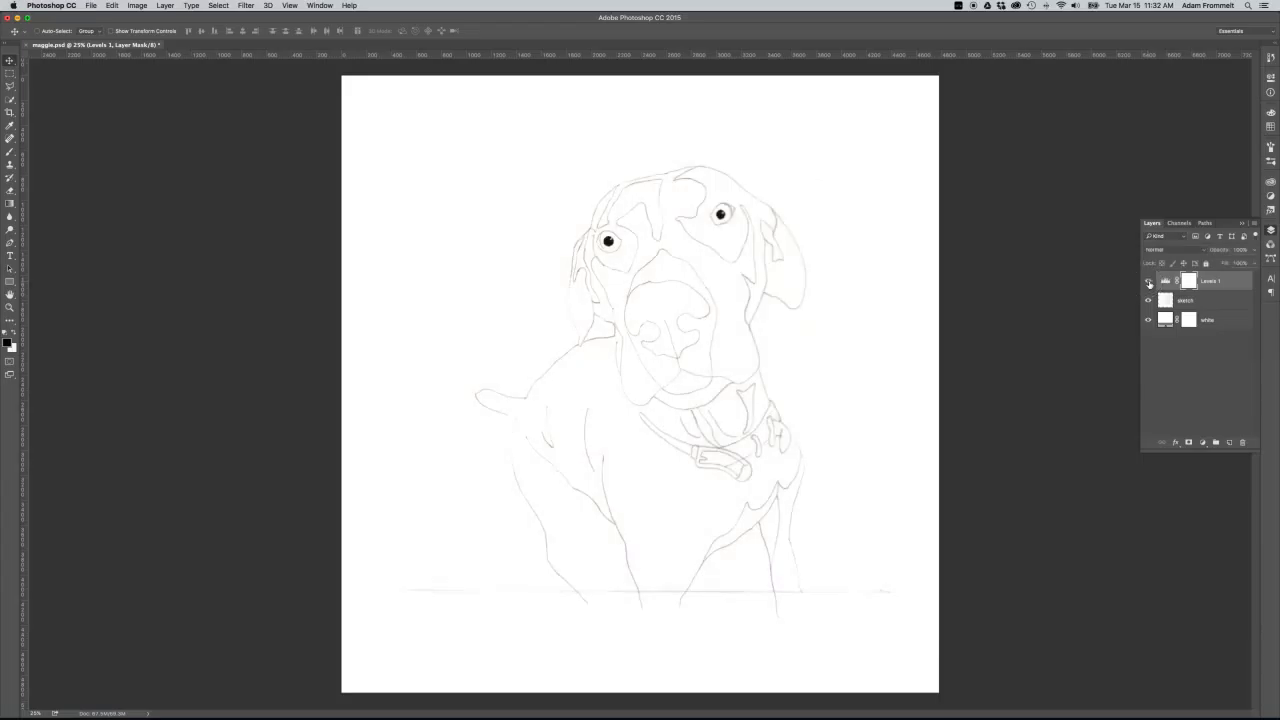
Duplicate the sketch layer and set the copy's blend mode to Multiply.
left_click(1221, 301)
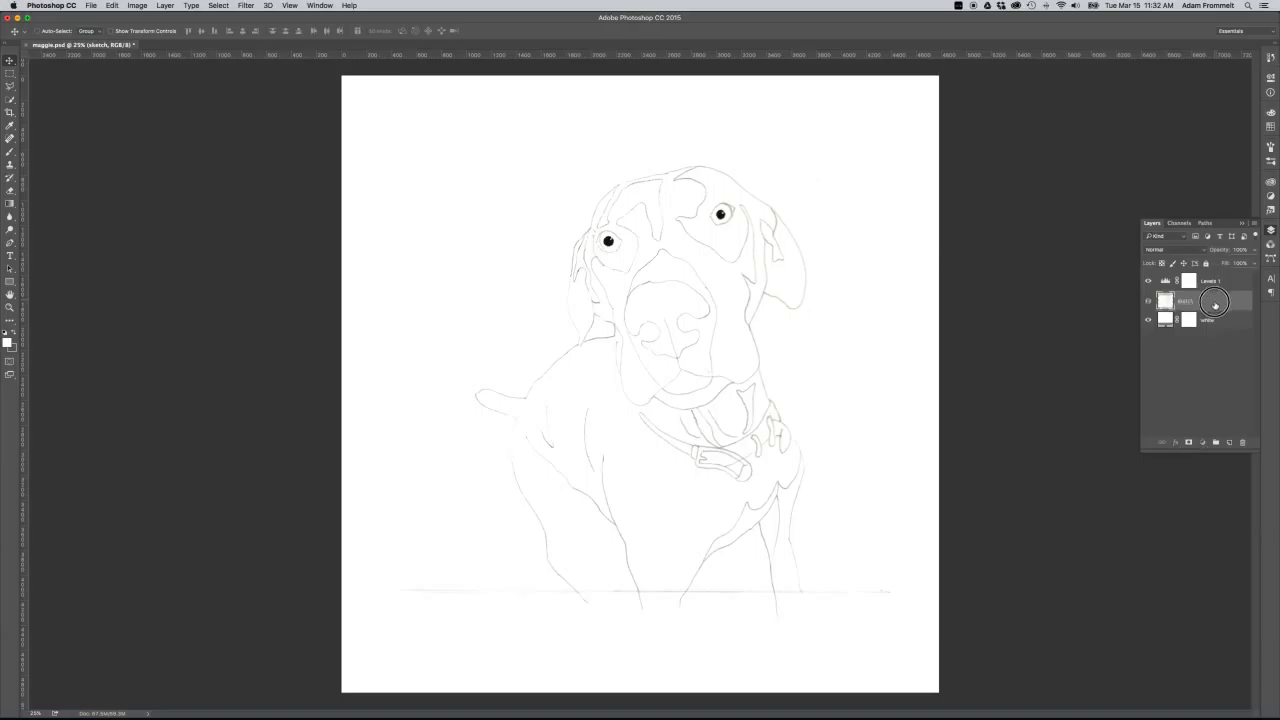
left_click_drag(1215, 302, 1231, 444)
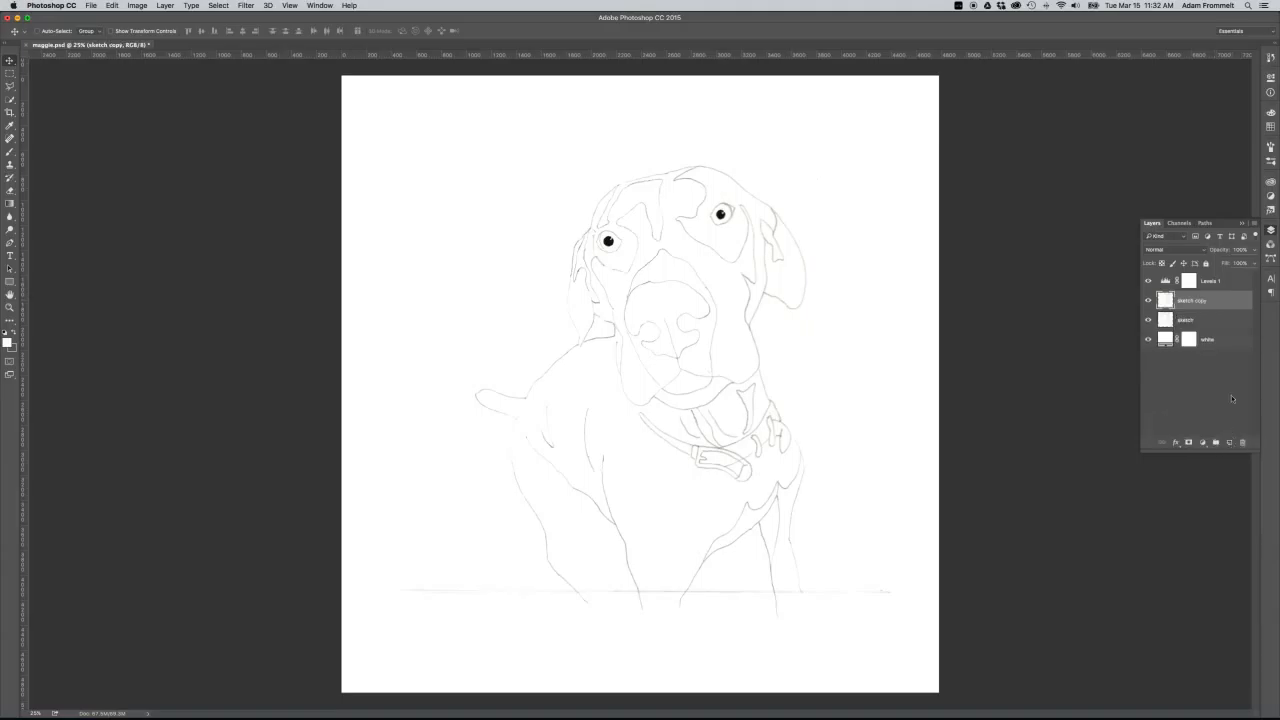
left_click(1187, 251)
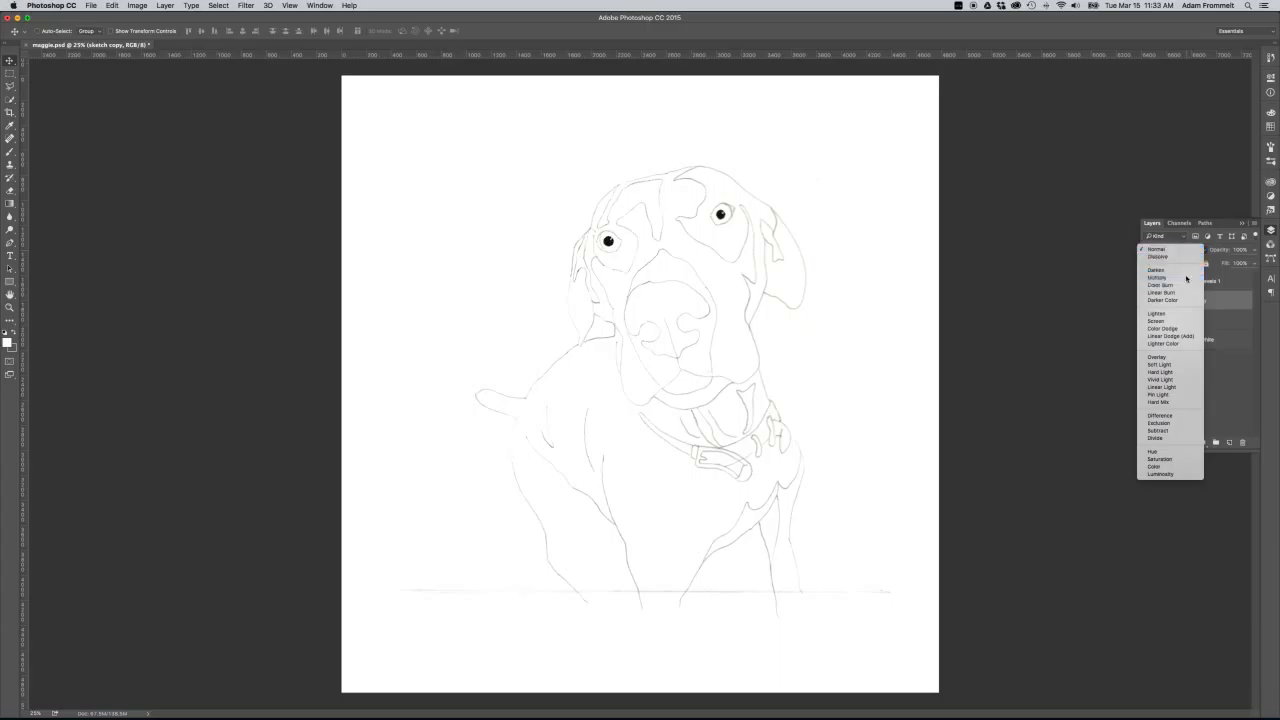
left_click(1158, 277)
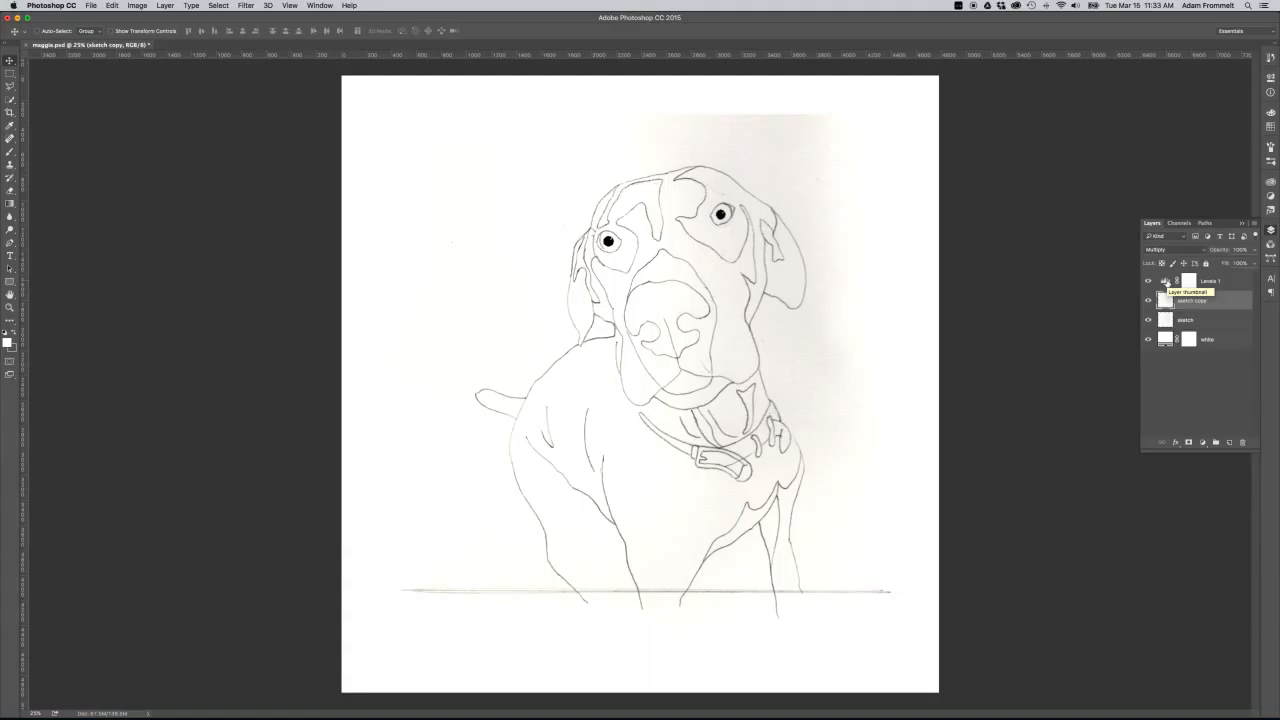
Lower the white input of the Levels adjustment layer to 224 to remove the grey paper tone.
left_click(1228, 282)
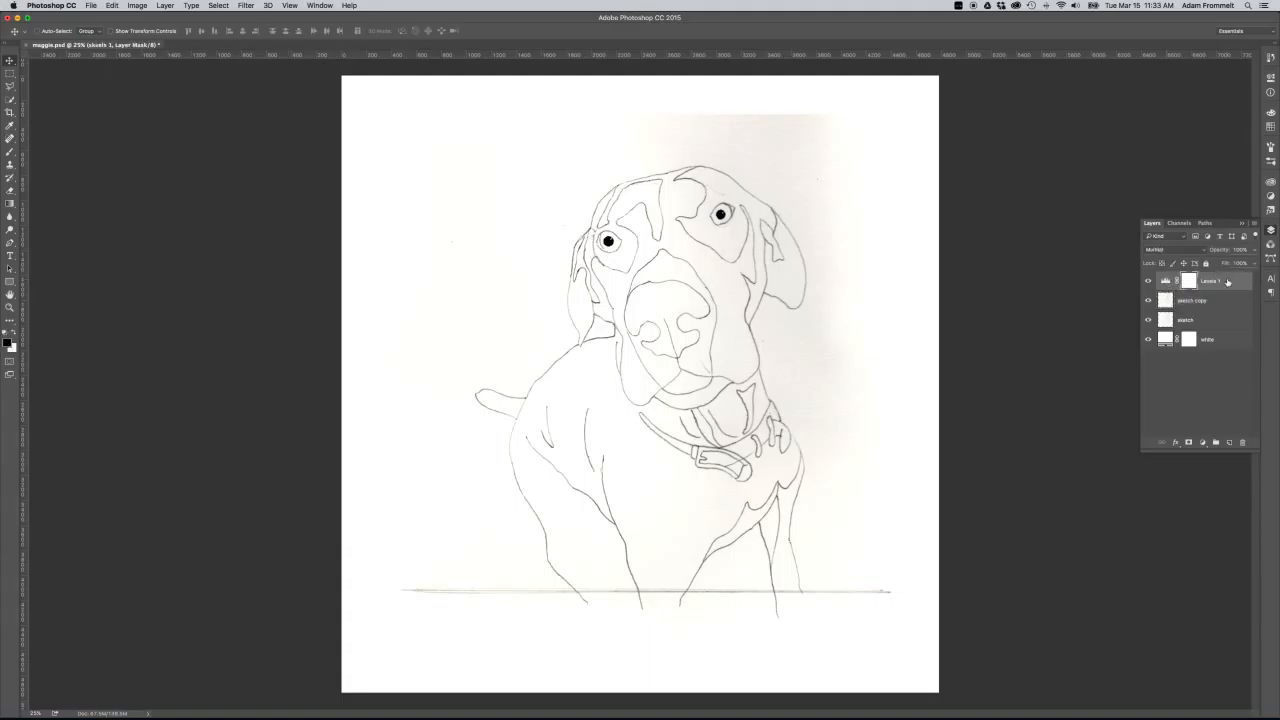
double_click(1166, 282)
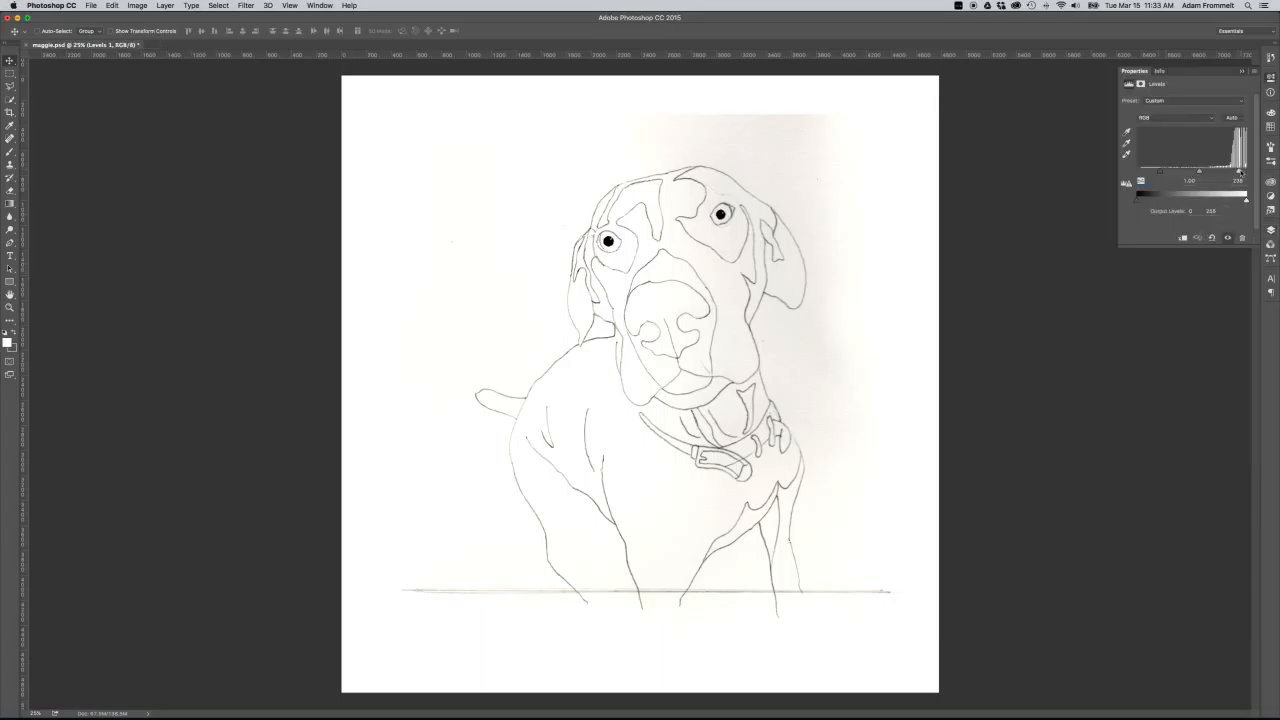
left_click_drag(1240, 172, 1234, 173)
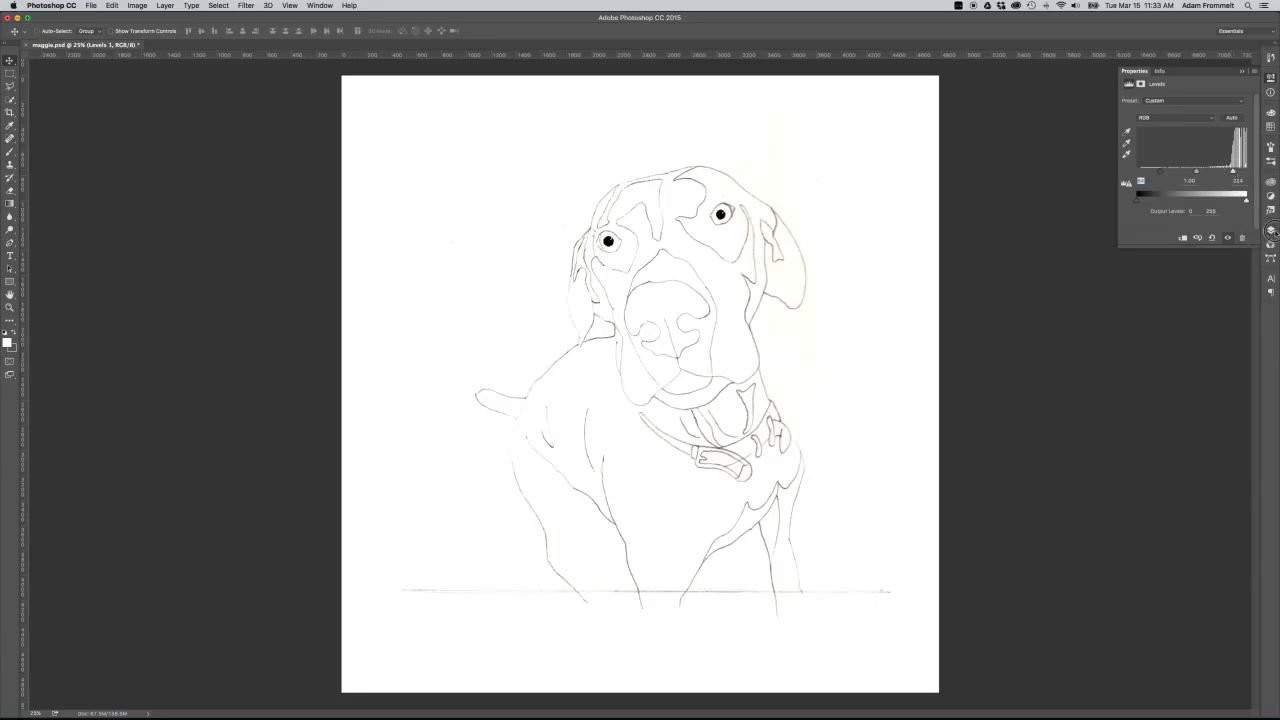
Flatten all layers into a single background layer.
left_click(1271, 230)
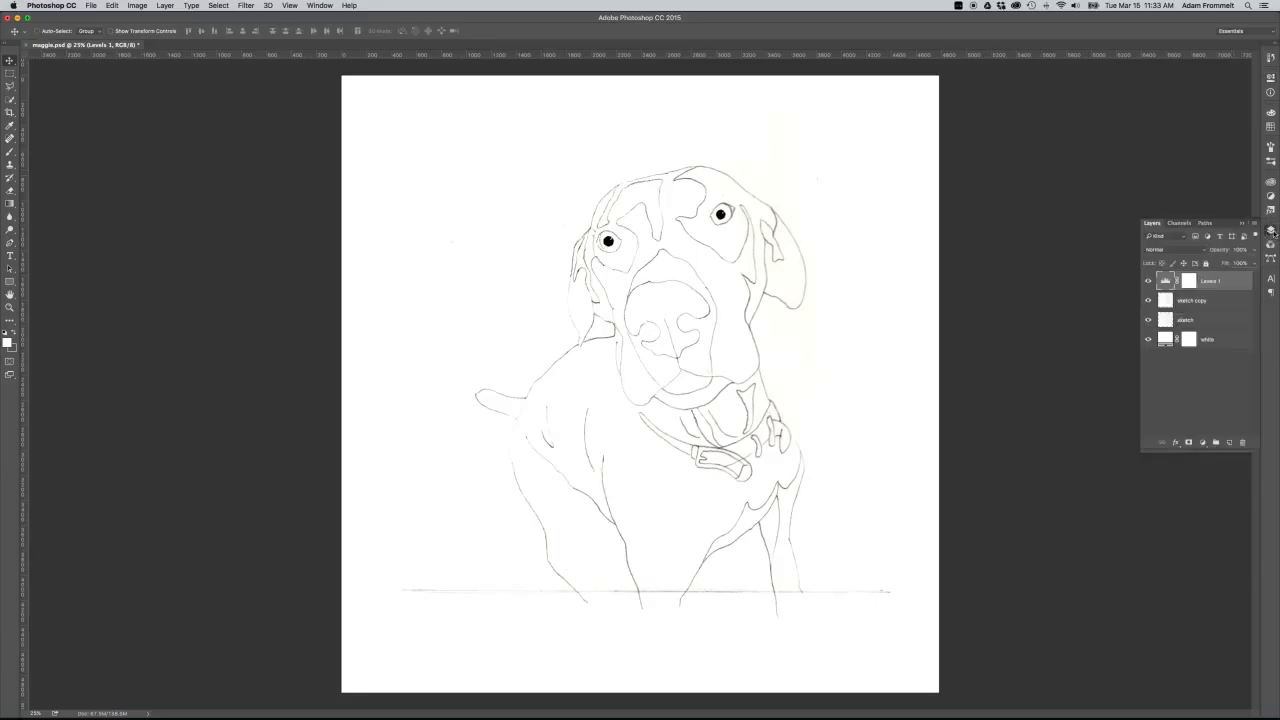
right_click(1229, 343)
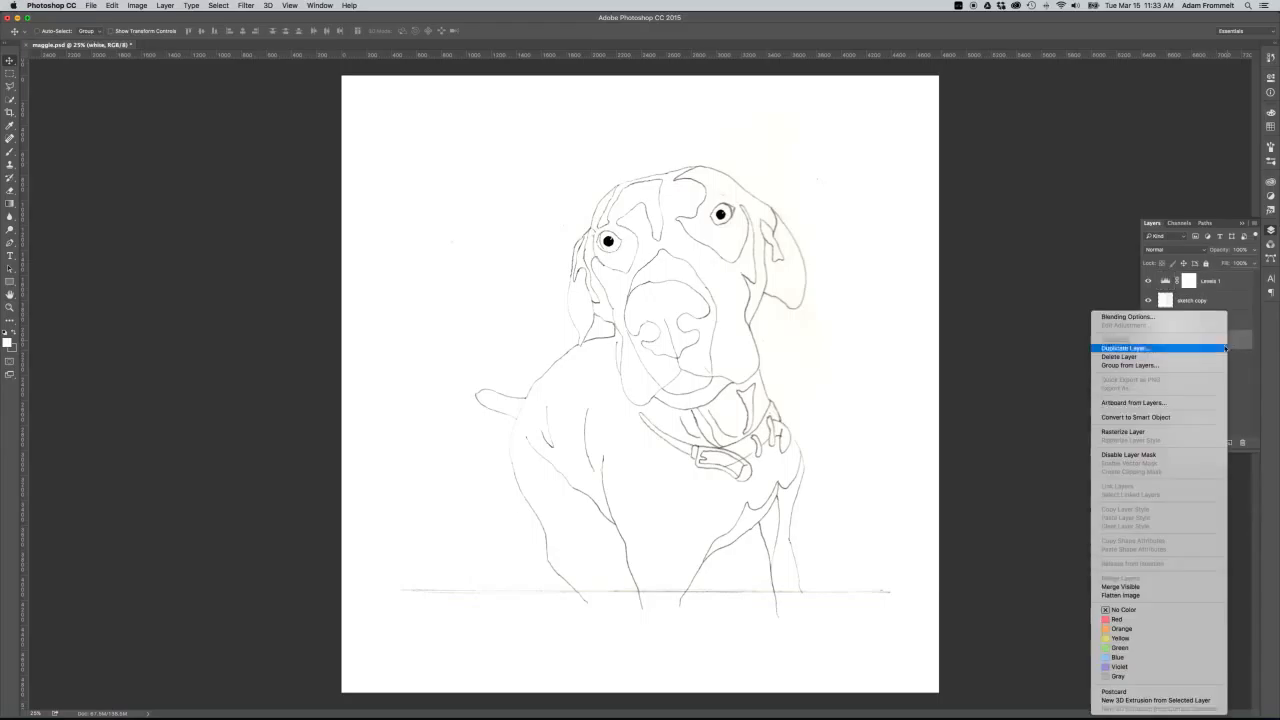
key("Escape")
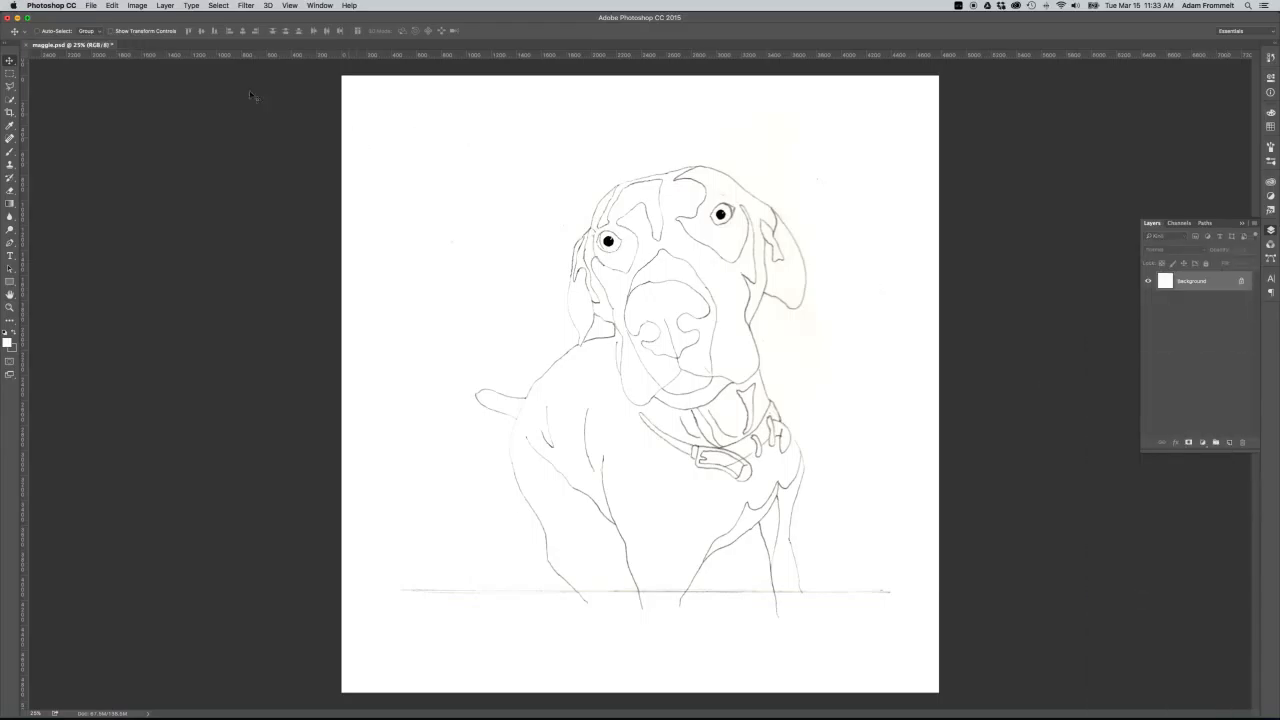
Save the image as the JPEG maggie.jpg in the resource folder, with Maximum quality 12 and Baseline ("Standard") format.
left_click(91, 6)
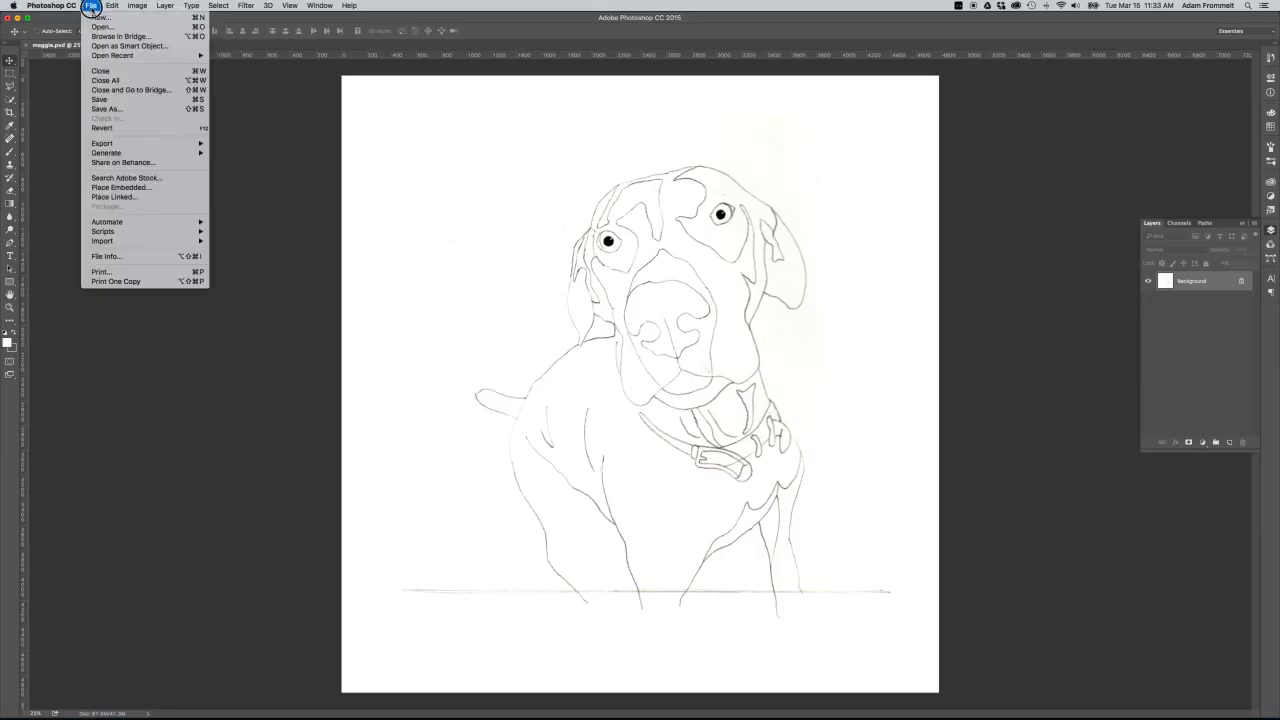
left_click(143, 109)
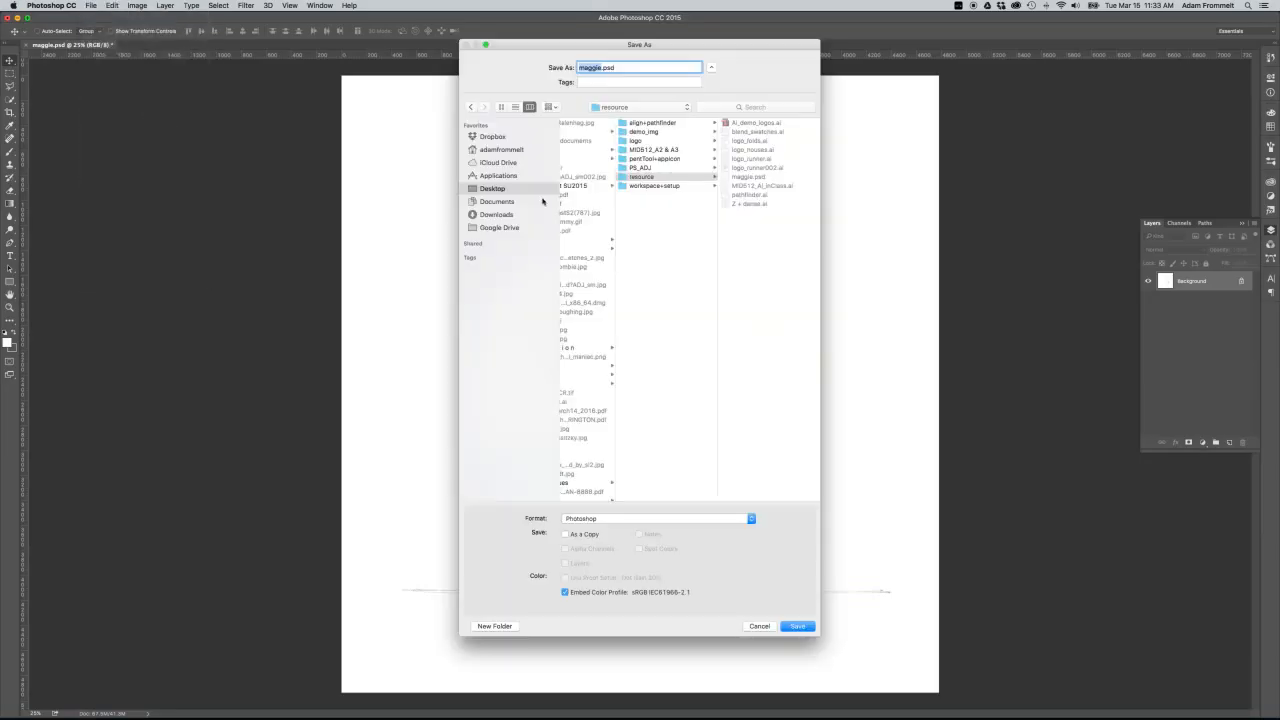
left_click(642, 177)
left_click(690, 522)
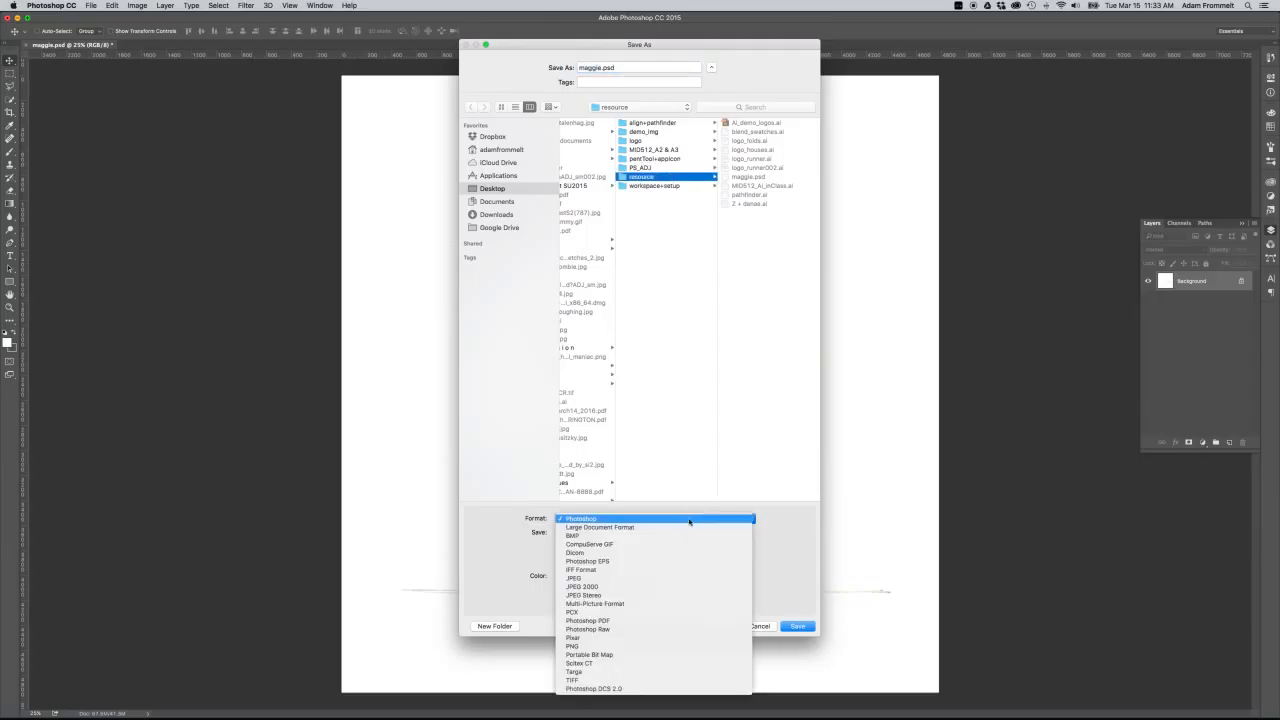
left_click(685, 563)
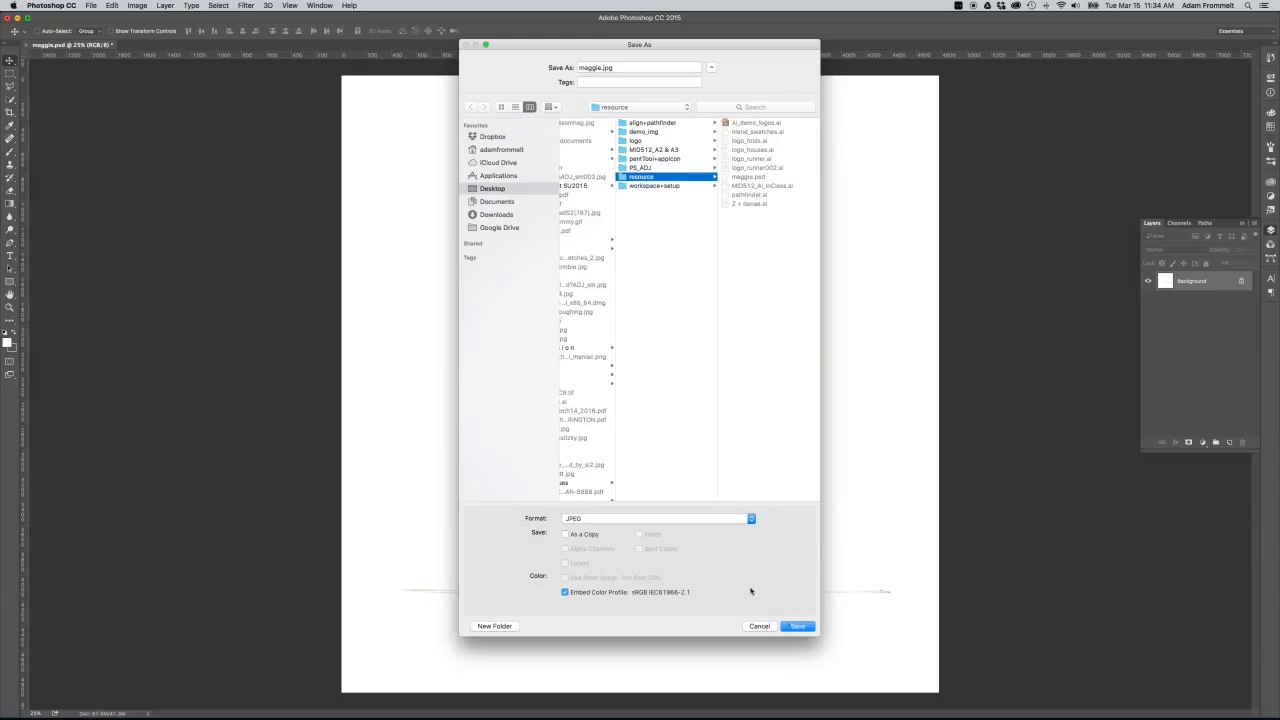
left_click(797, 627)
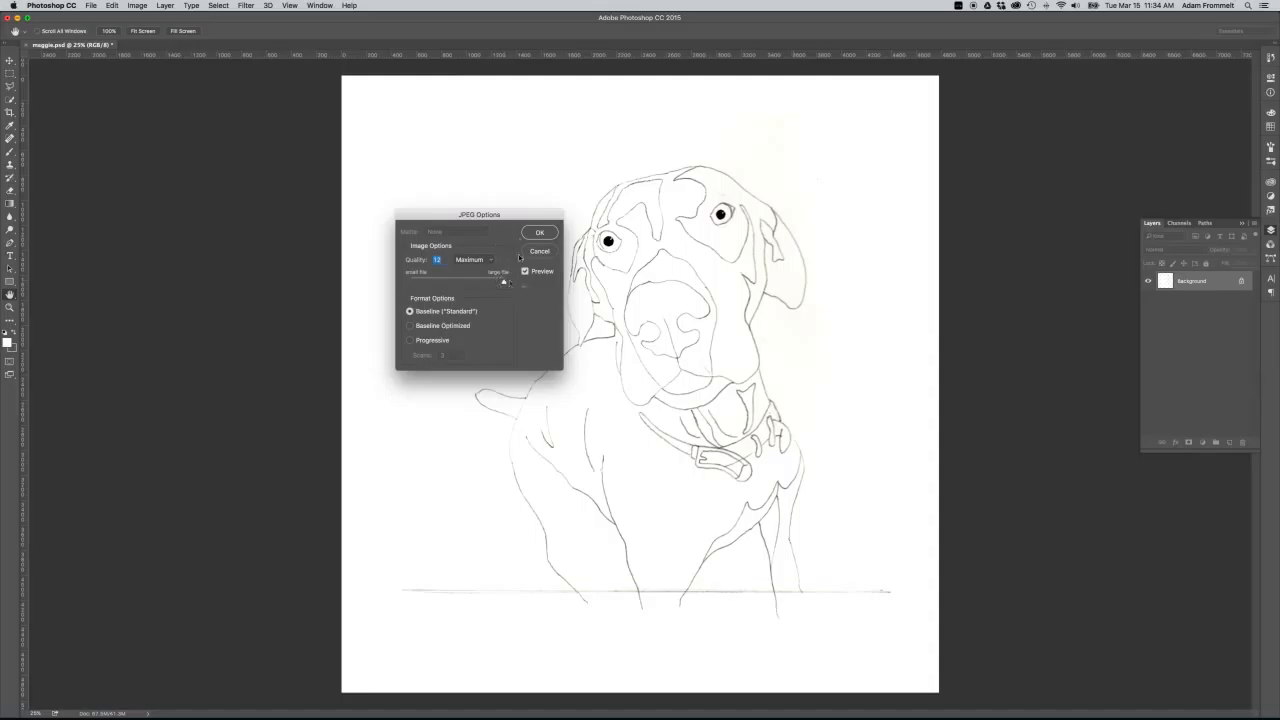
left_click(545, 234)
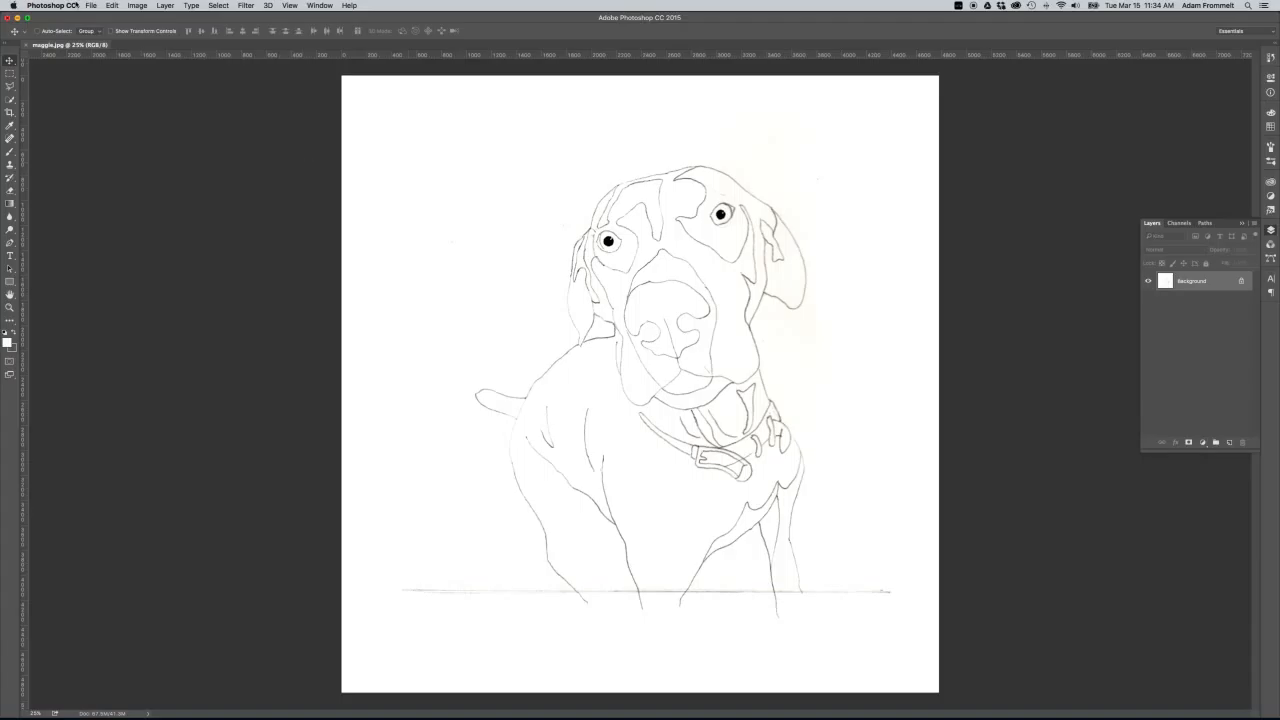
Open the floor plan file 24TH RANDOLPH 300DPI .pdf from the demo_img folder.
left_click(92, 7)
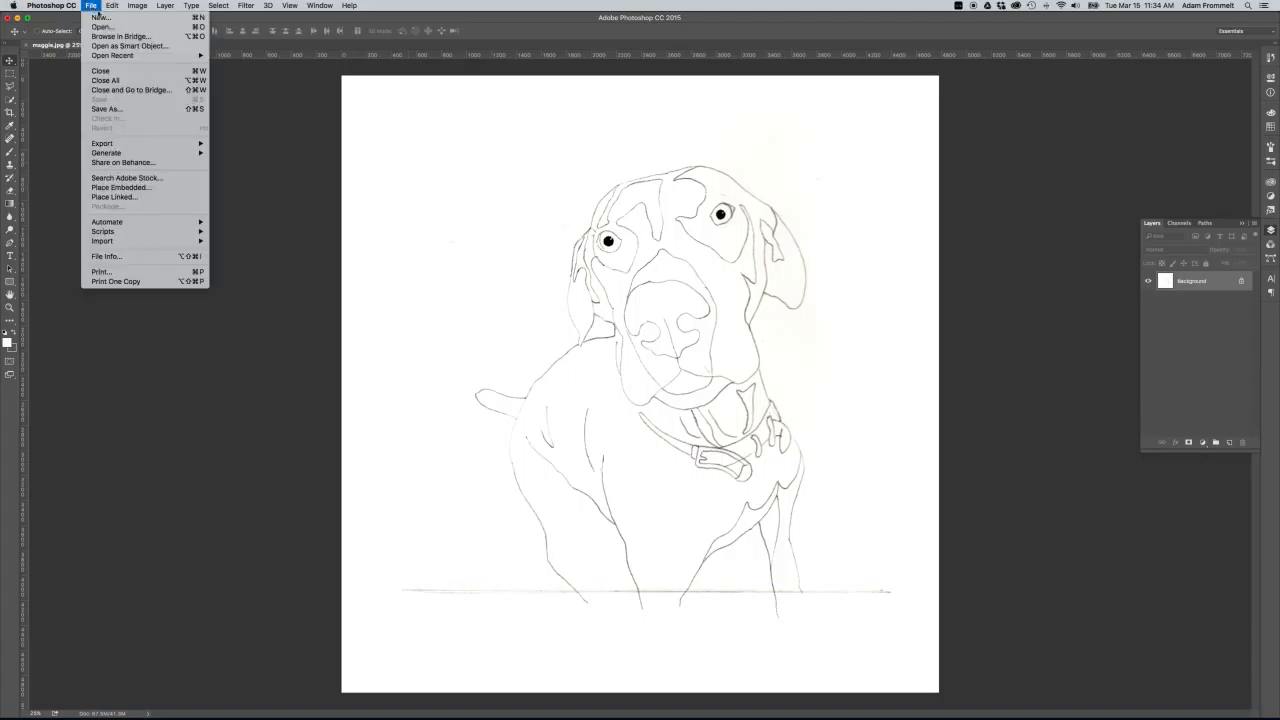
left_click(111, 28)
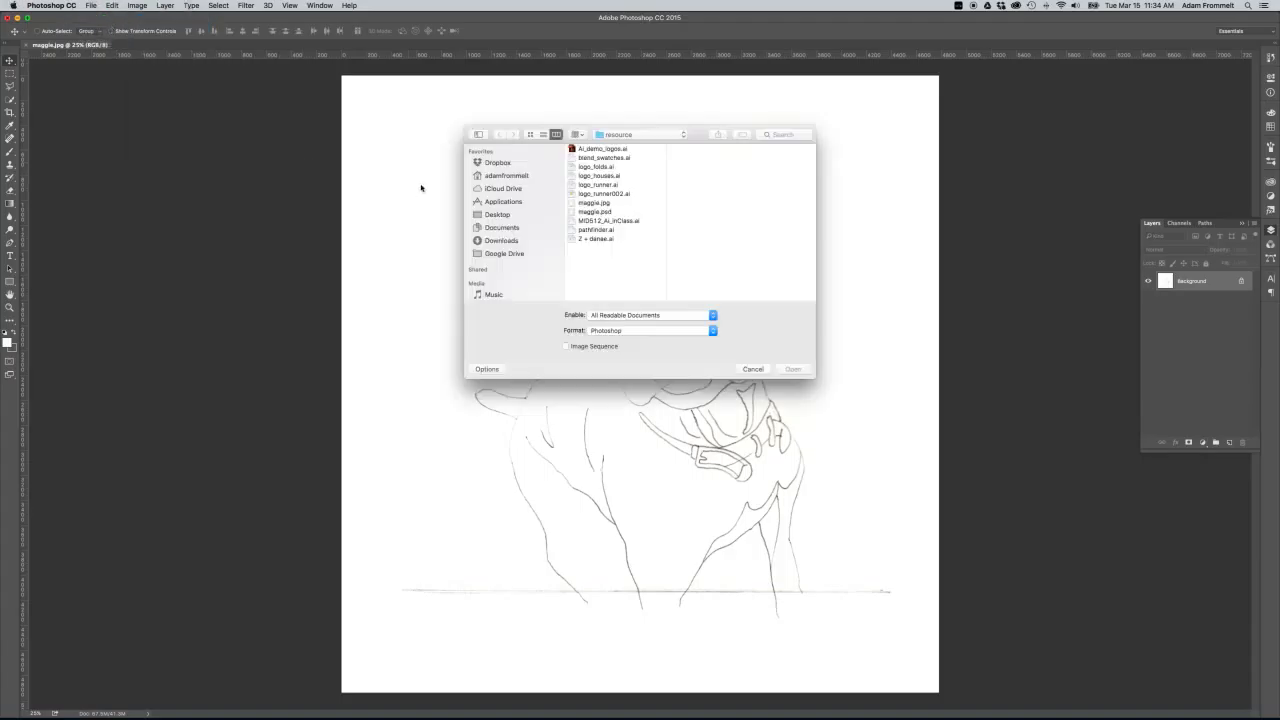
left_click(634, 135)
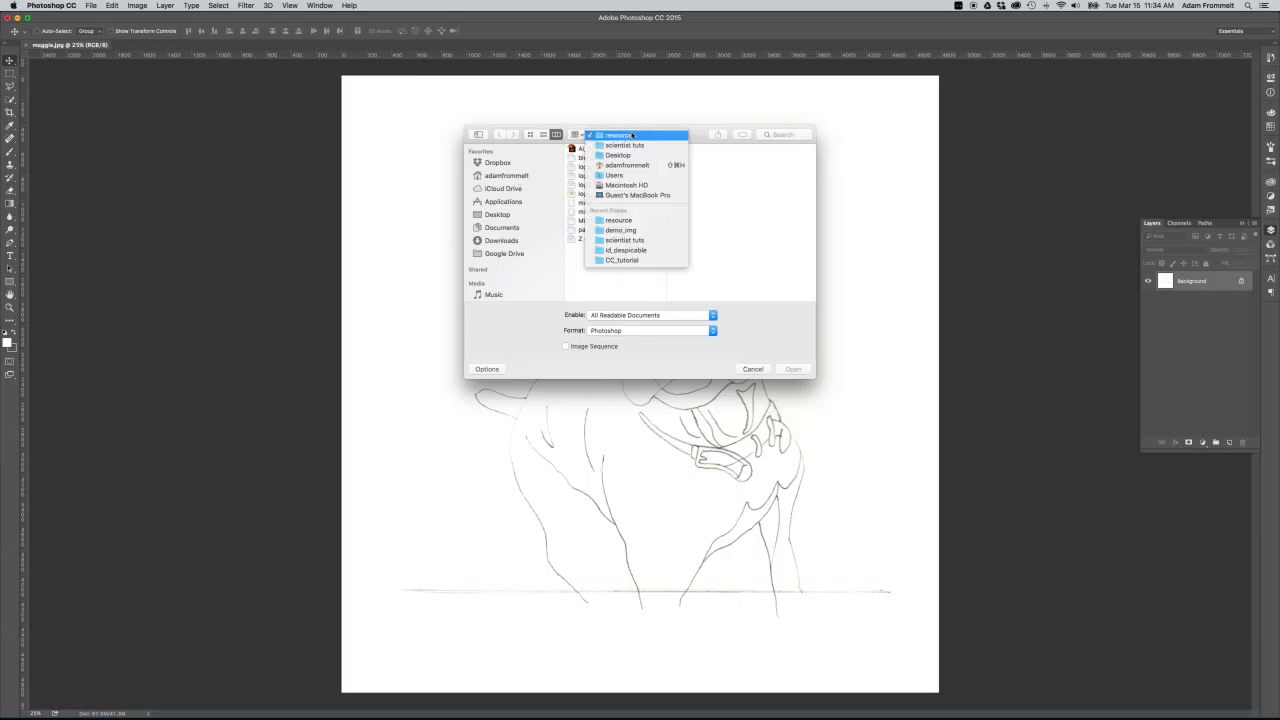
left_click(641, 230)
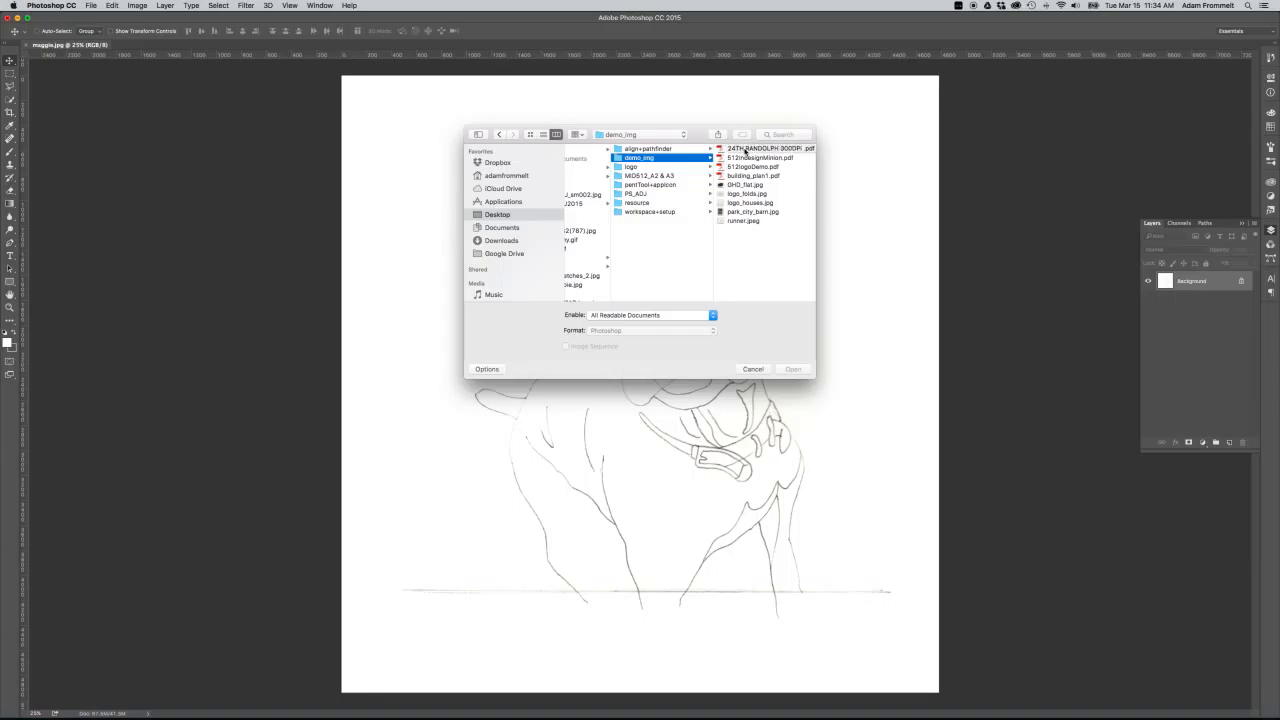
left_click(744, 150)
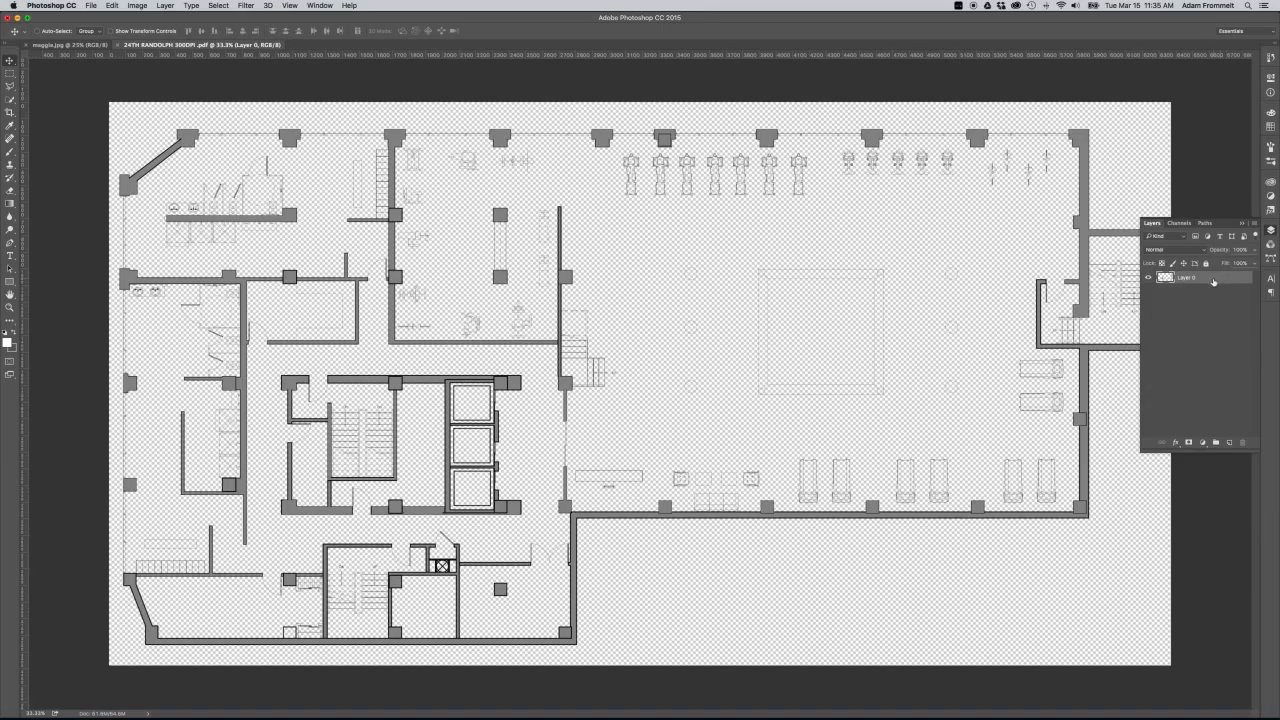
Add a Solid Color fill layer in white (#ffffff) to the floor plan document.
left_click(1203, 444)
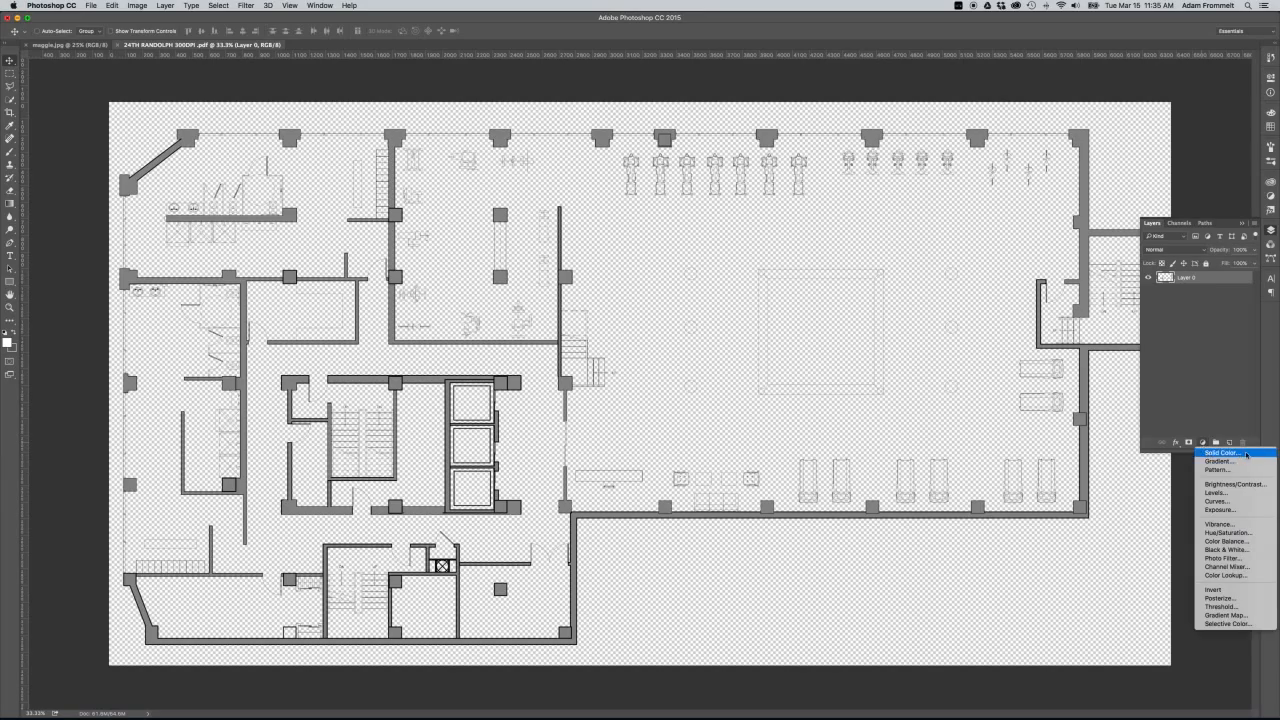
left_click(1247, 455)
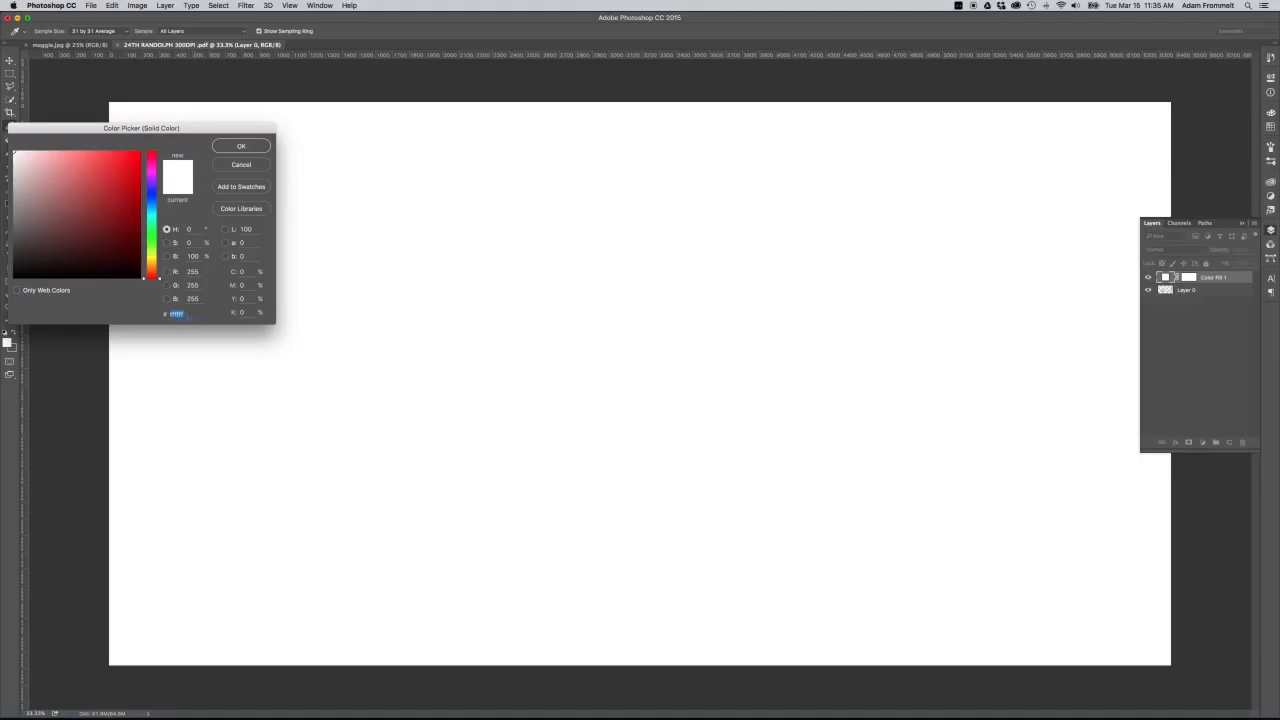
type("fff")
left_click(241, 146)
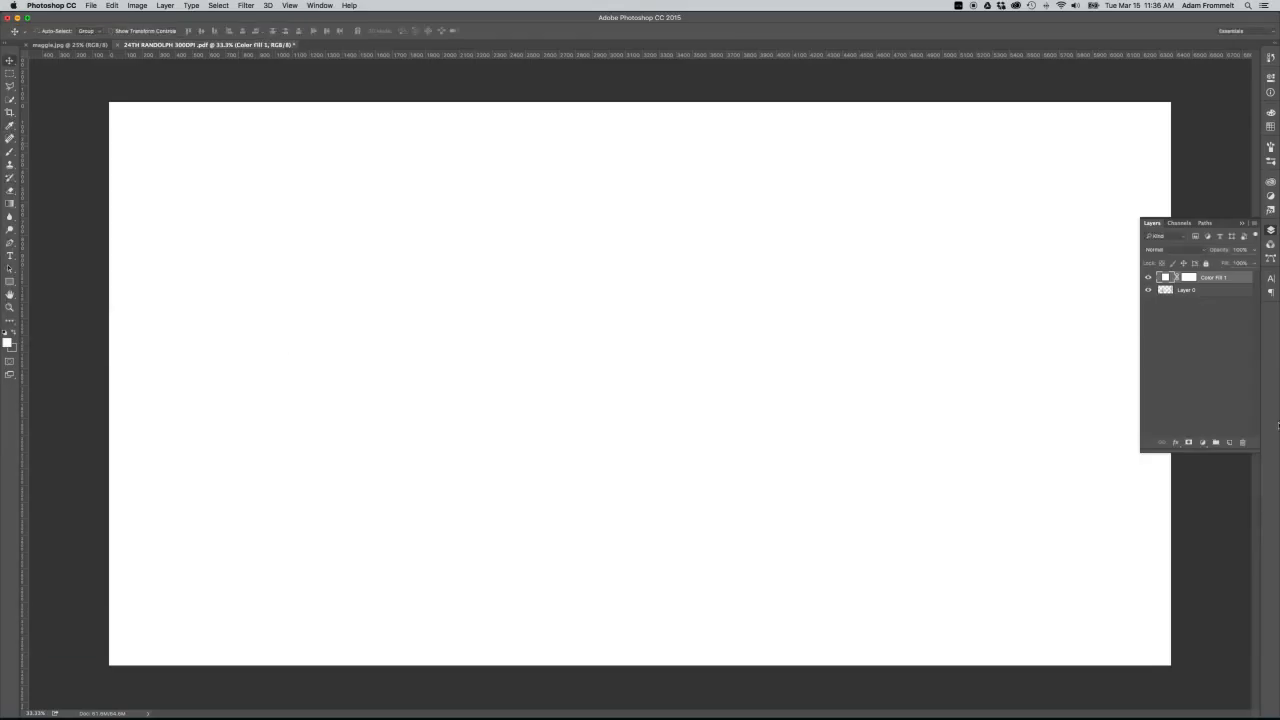
Move the white fill layer beneath the floor plan's Layer 0.
left_click(1232, 278)
left_click(1239, 278)
left_click_drag(1239, 279, 1237, 297)
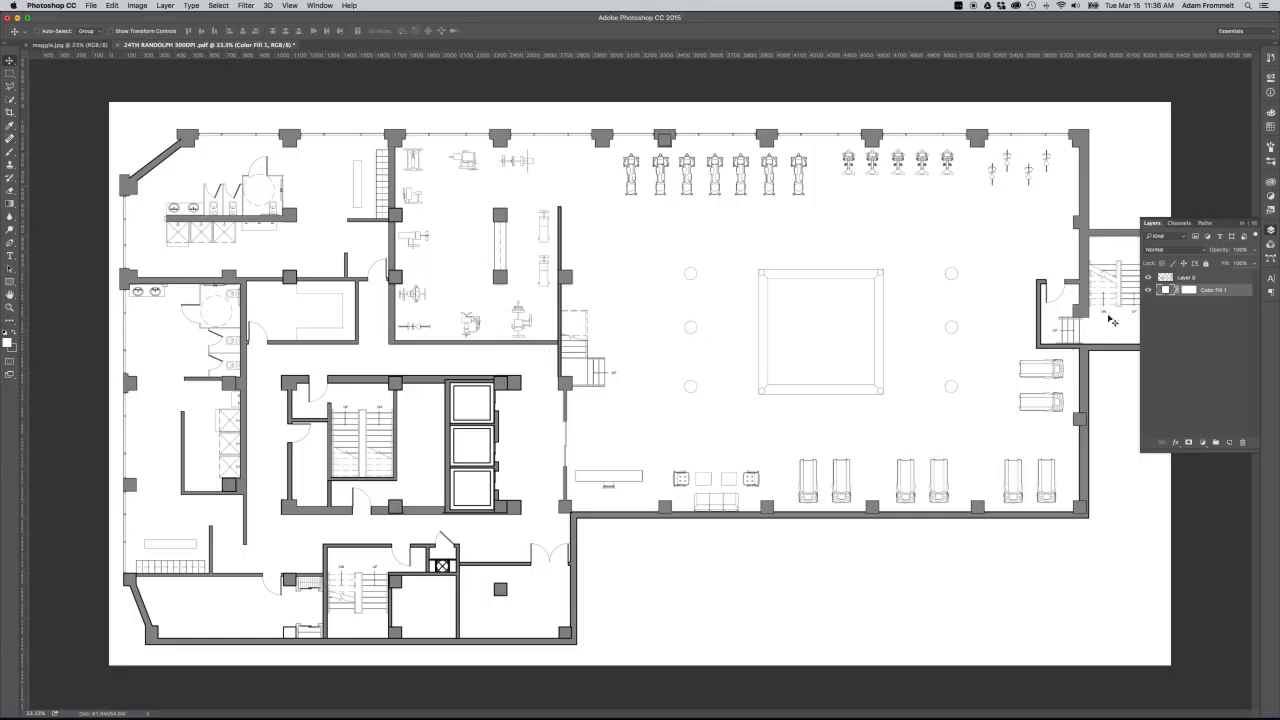
Add an Invert adjustment layer directly above the floor plan's Layer 0.
left_click(1233, 280)
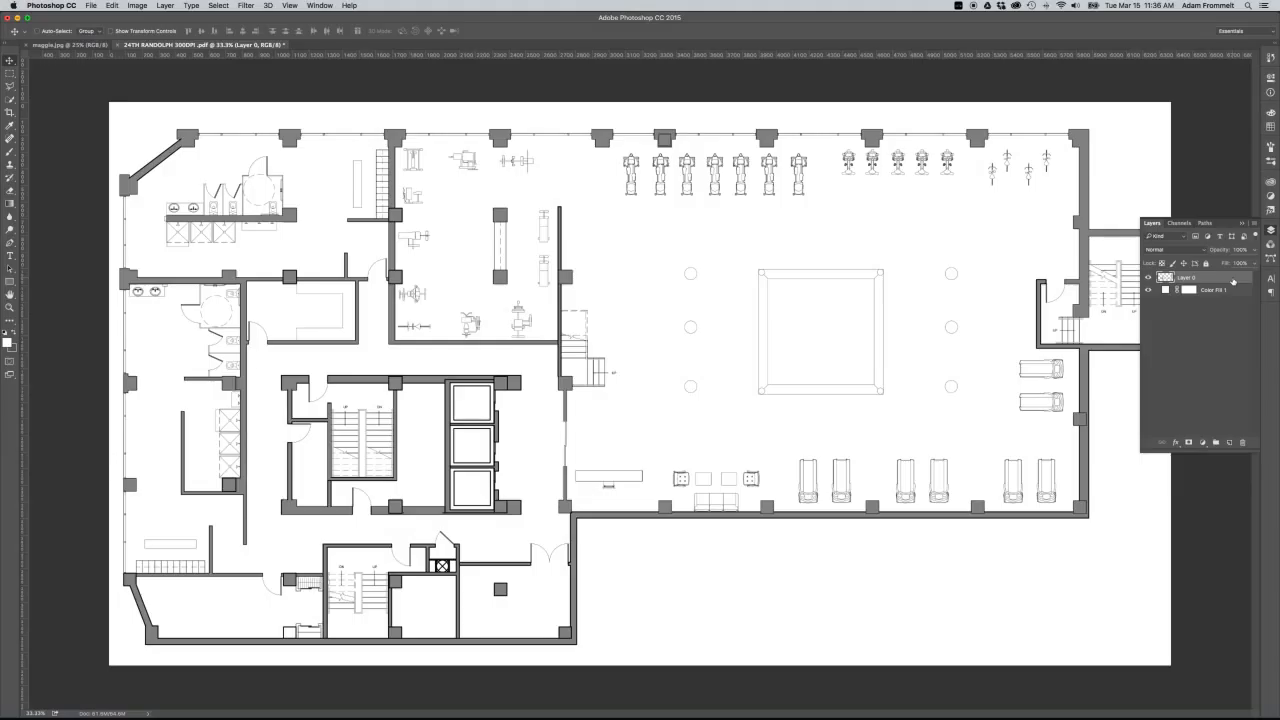
left_click(1268, 195)
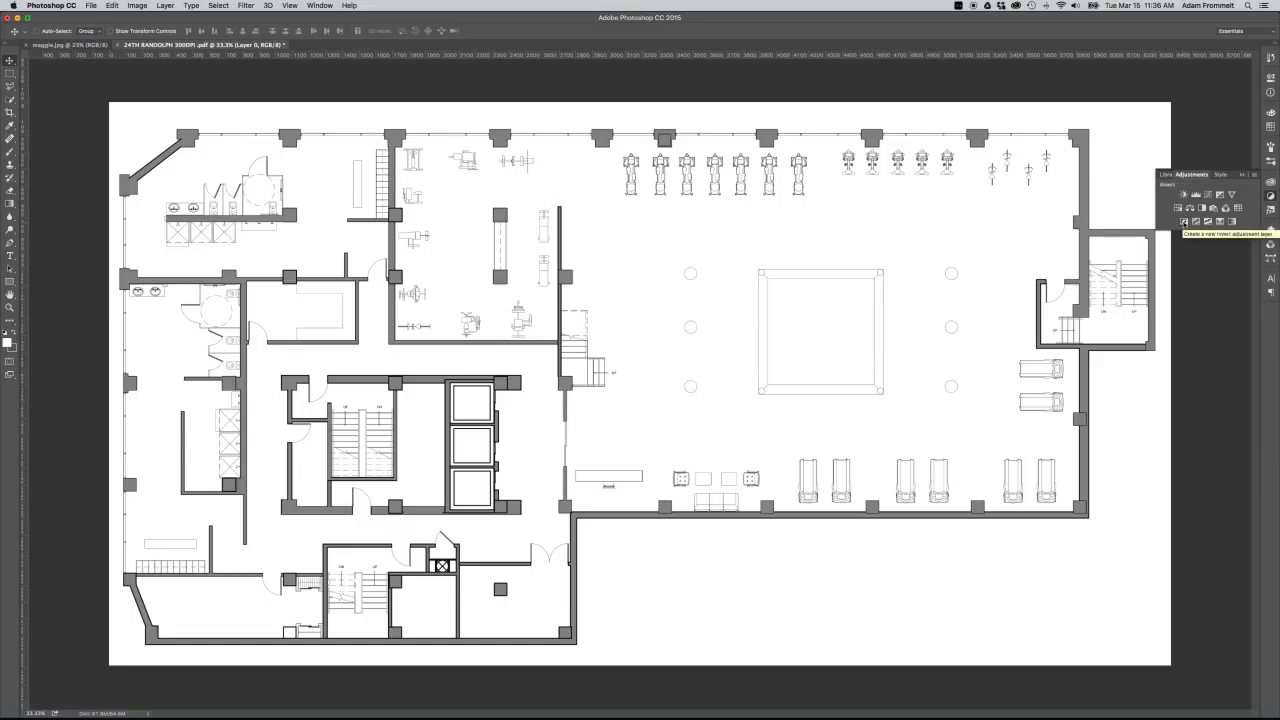
left_click(1184, 222)
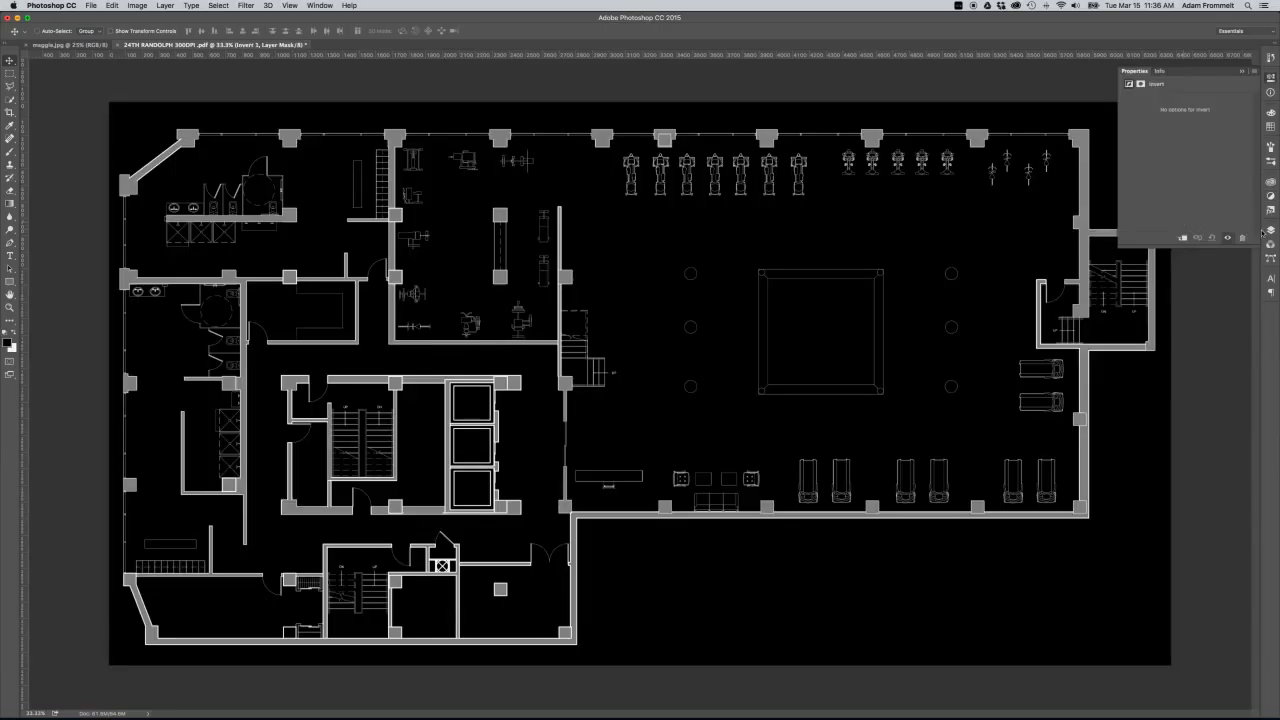
Duplicate the floor plan's Layer 0 beneath the Invert adjustment and set the copy's blend mode to Multiply.
left_click(1270, 229)
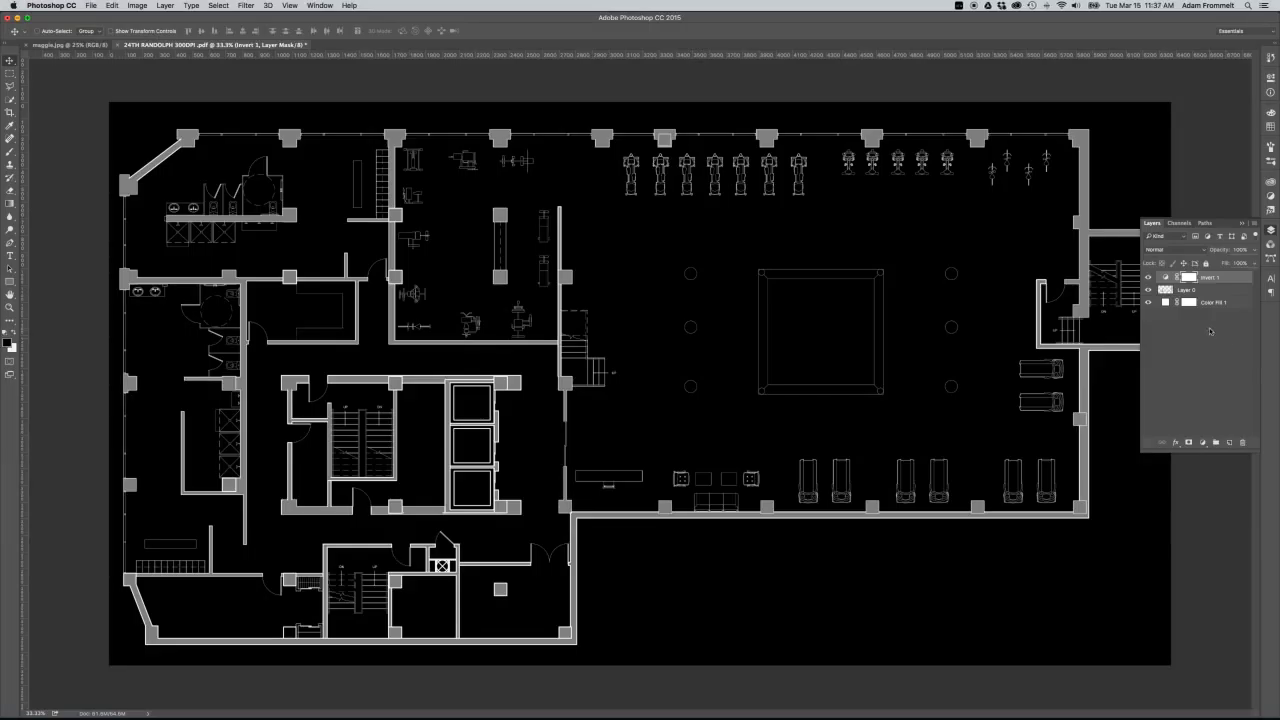
left_click(1216, 290)
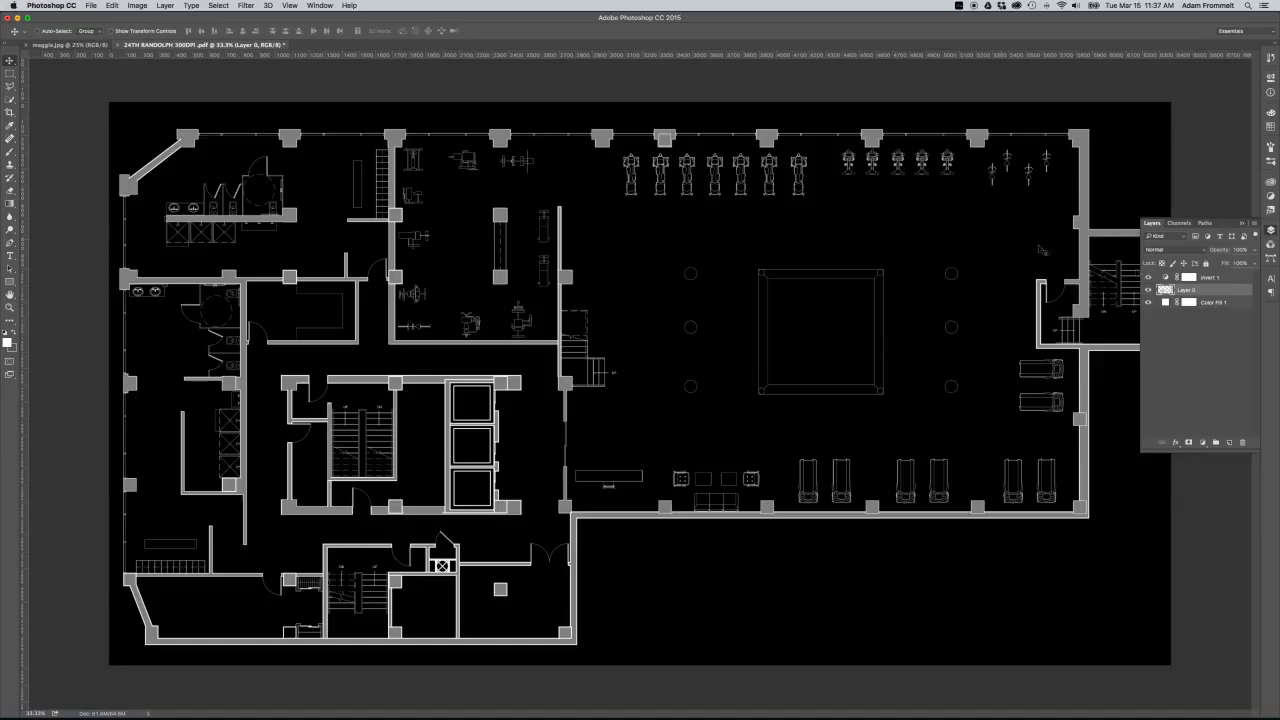
left_click(1217, 292)
left_click(1217, 292)
left_click_drag(1217, 291, 1231, 443)
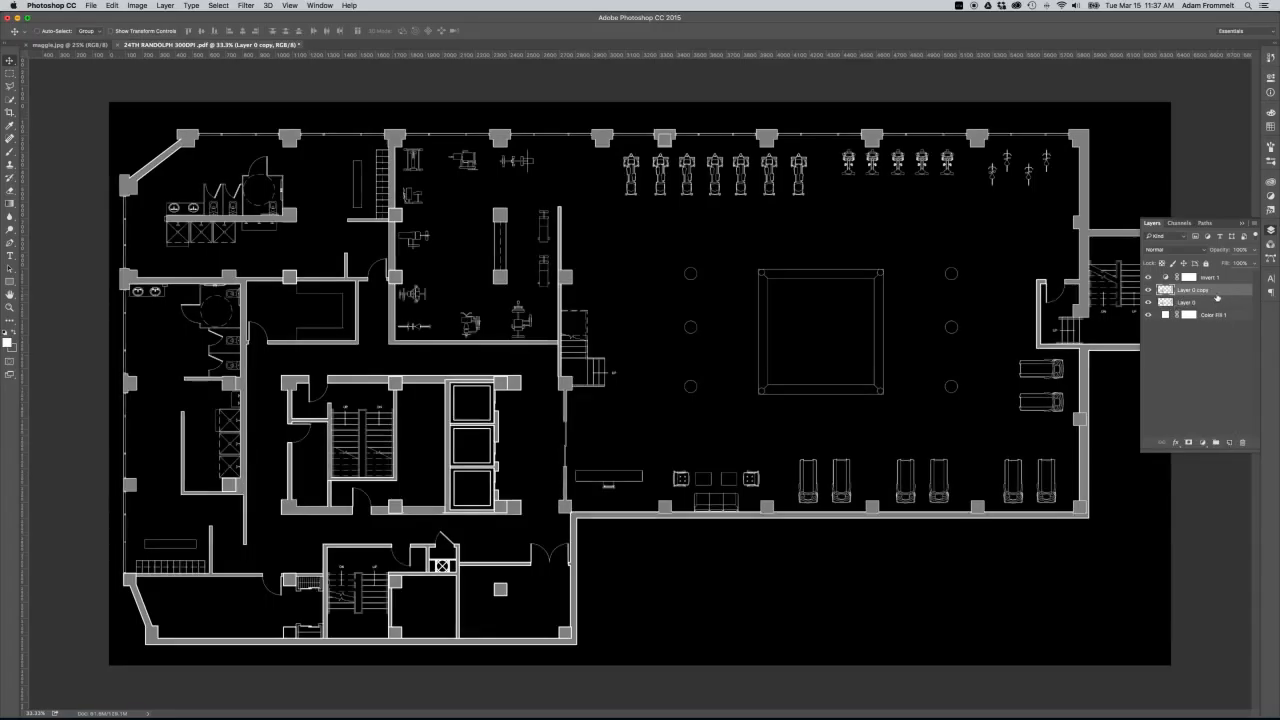
left_click(1191, 251)
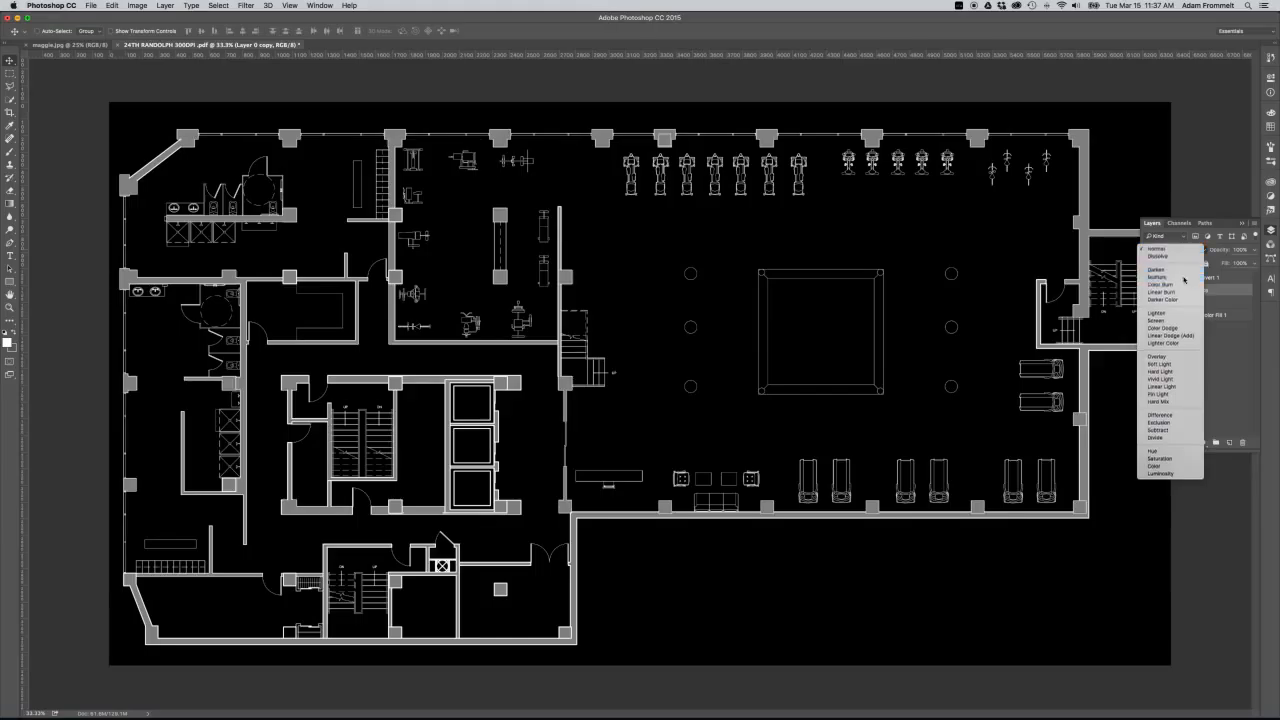
left_click(1184, 278)
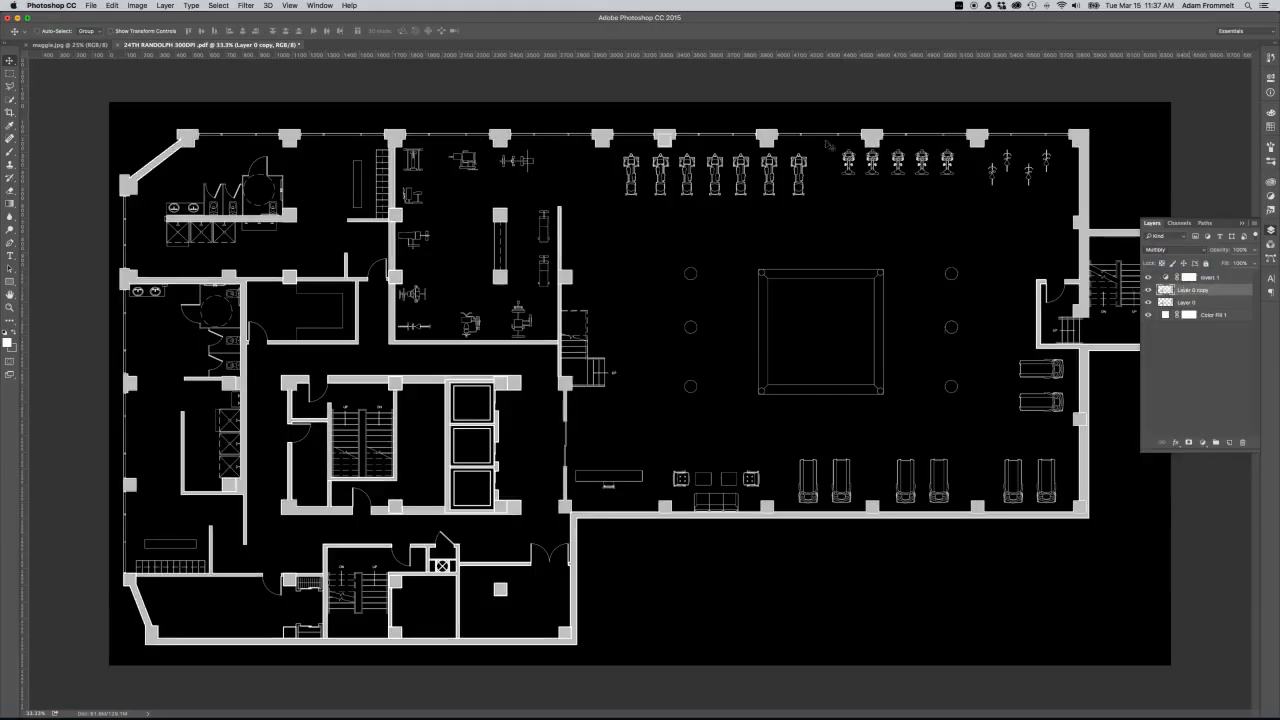
Duplicate the Multiply copy of the floor plan, and duplicate the two Multiply copies together to strengthen the lines.
left_click(1231, 292)
left_click_drag(1231, 292, 1230, 442)
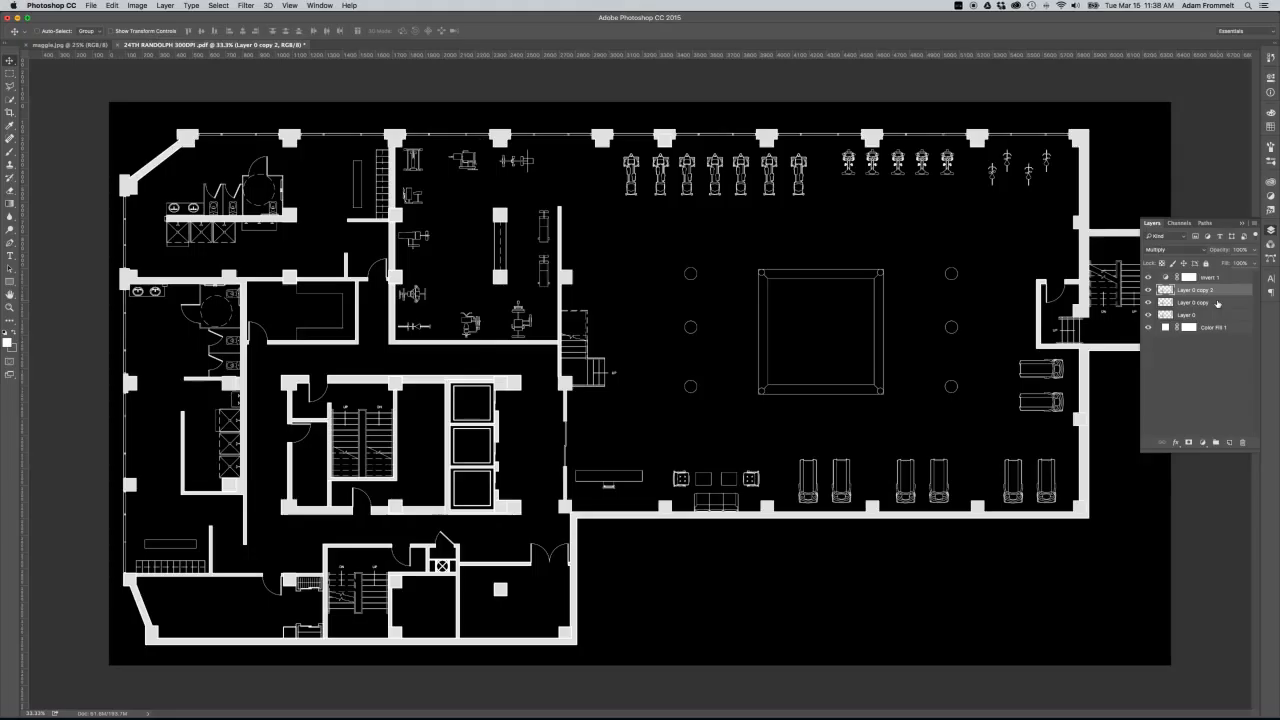
left_click(1217, 303)
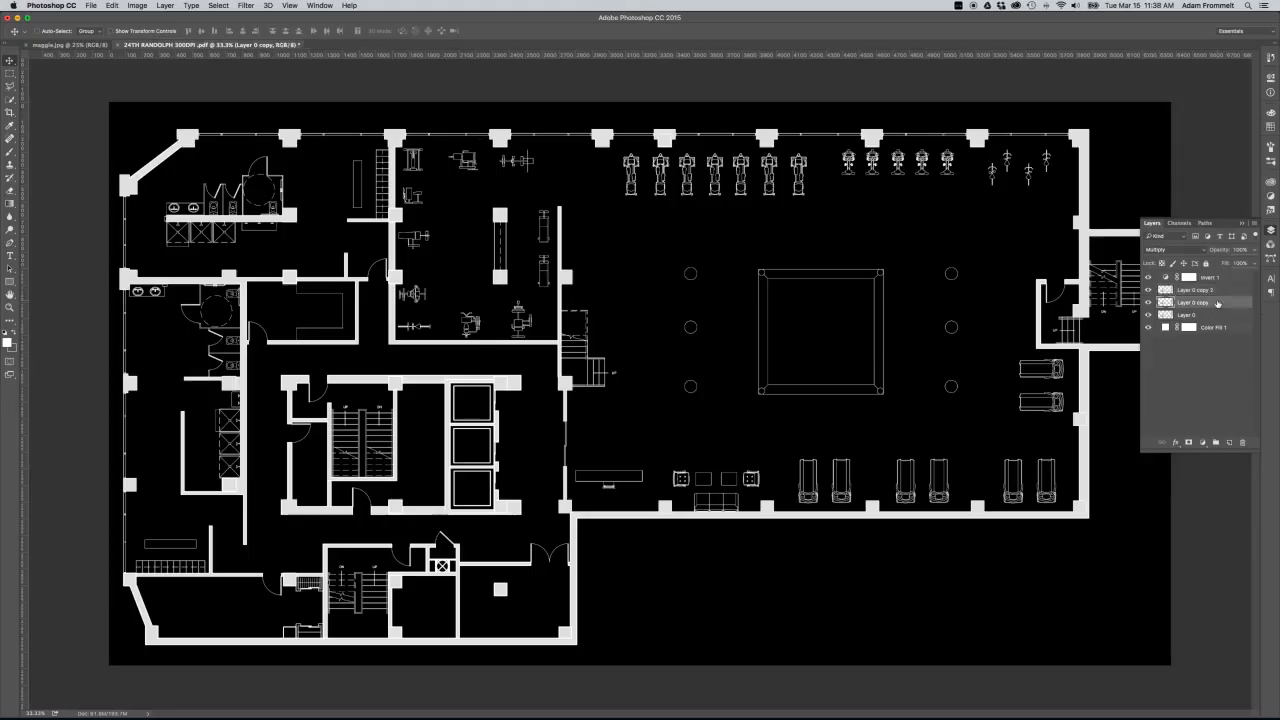
left_click(1220, 291)
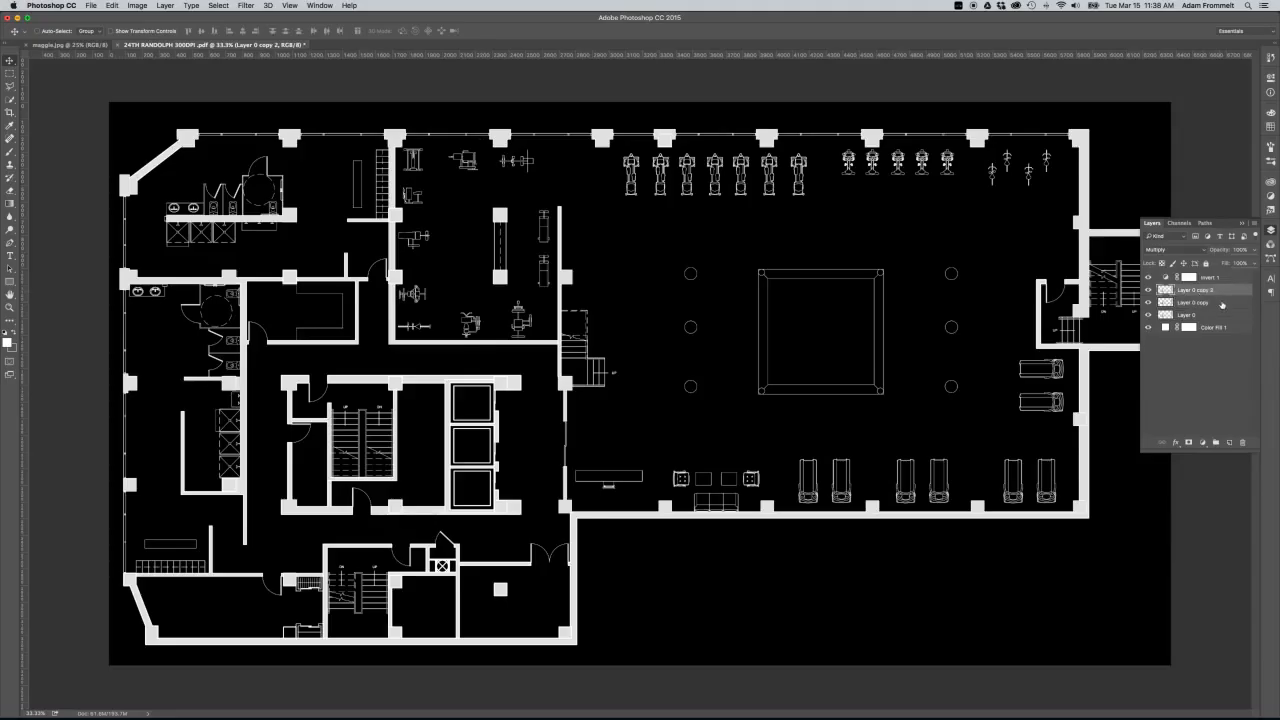
left_click(1221, 304, "shift")
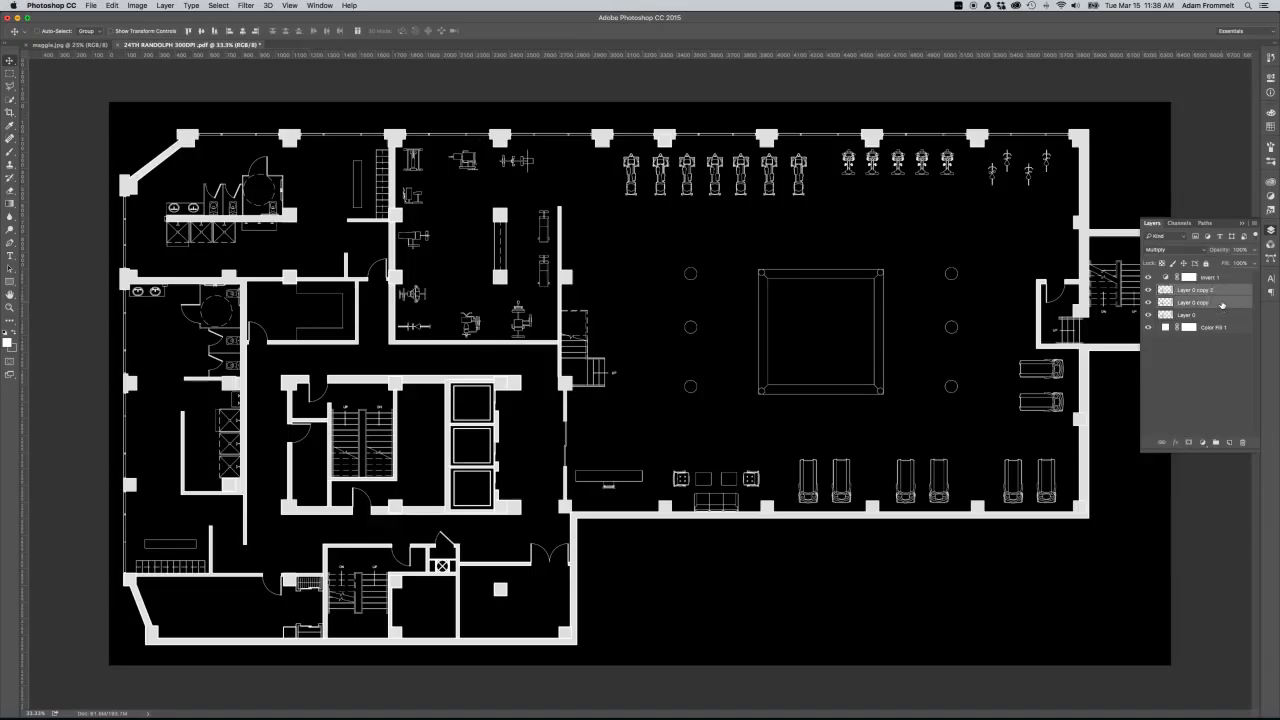
left_click_drag(1221, 305, 1230, 435)
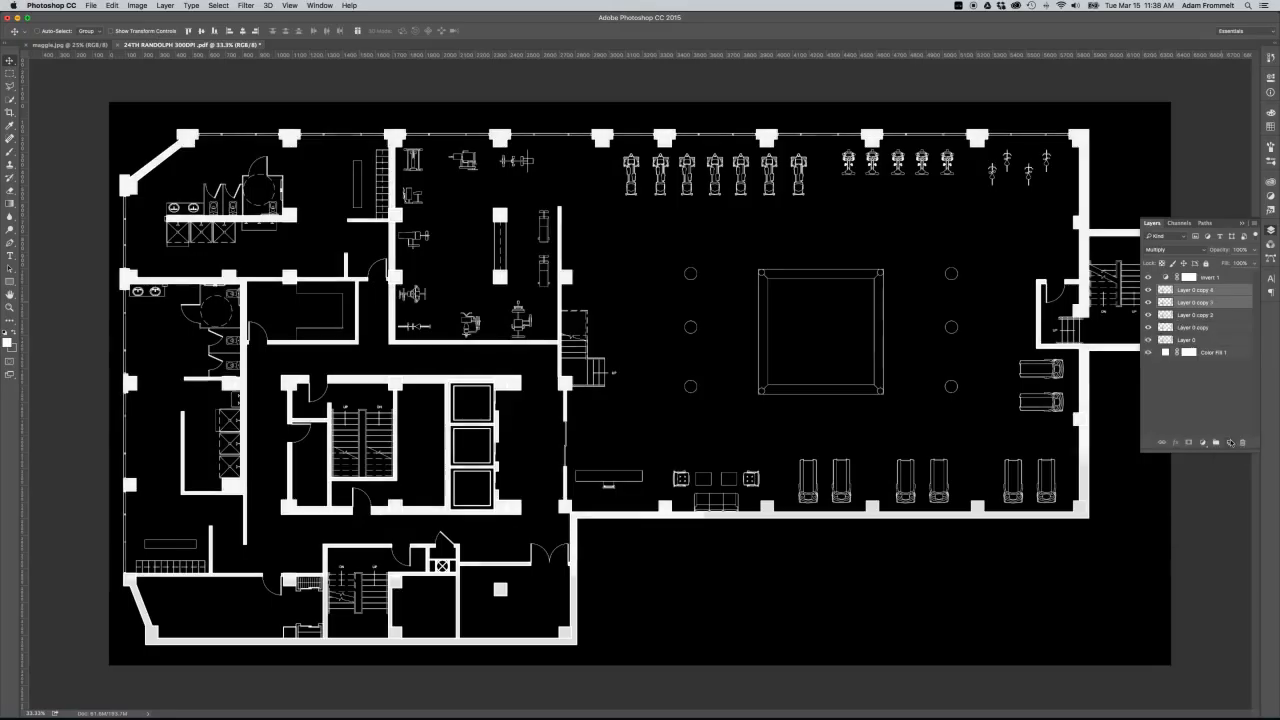
Flatten the floor plan's layers into a single background layer.
right_click(1220, 343)
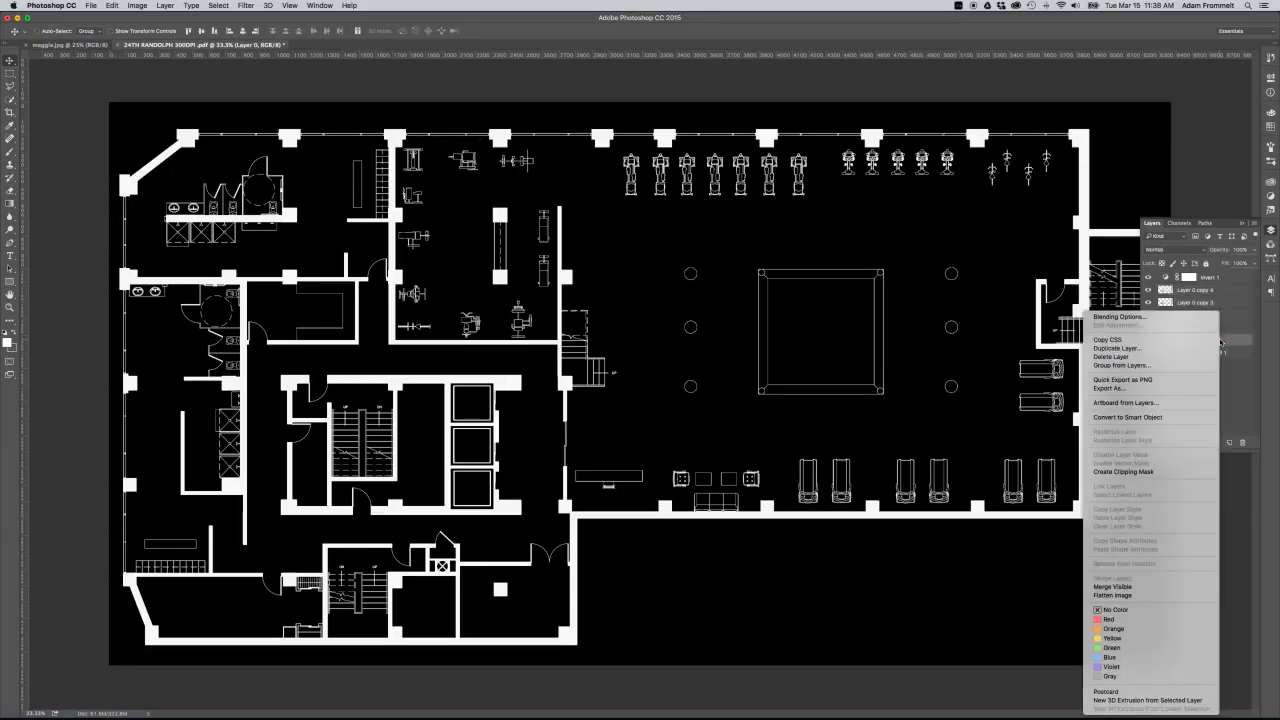
left_click(1158, 593)
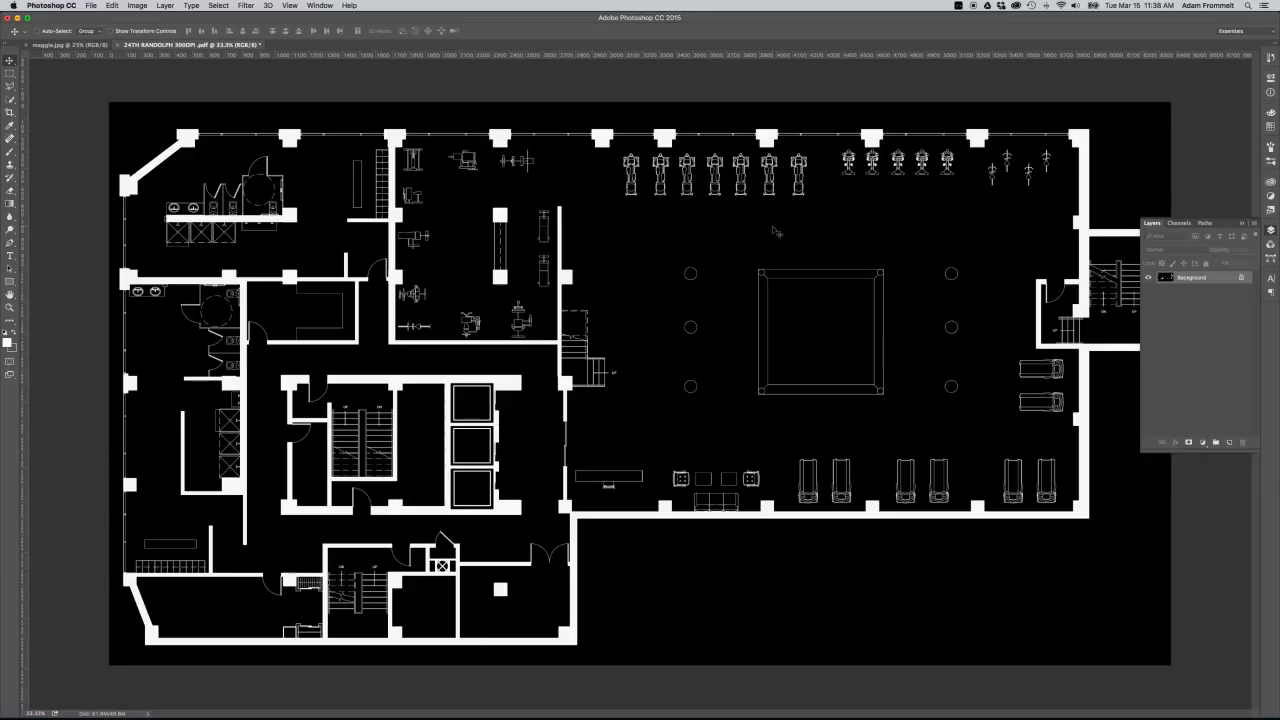
Start saving the flattened floor plan under a new format in the demo_img folder, choosing JPEG.
key("super+shift+s")
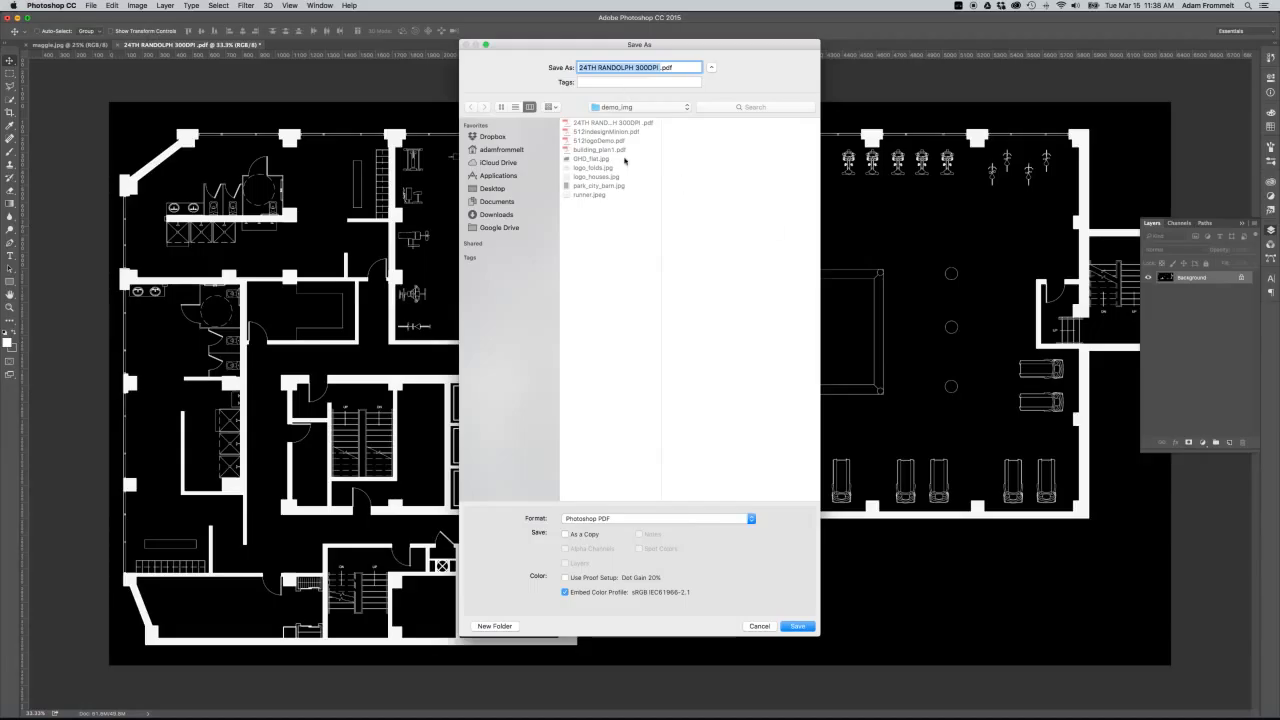
left_click(686, 521)
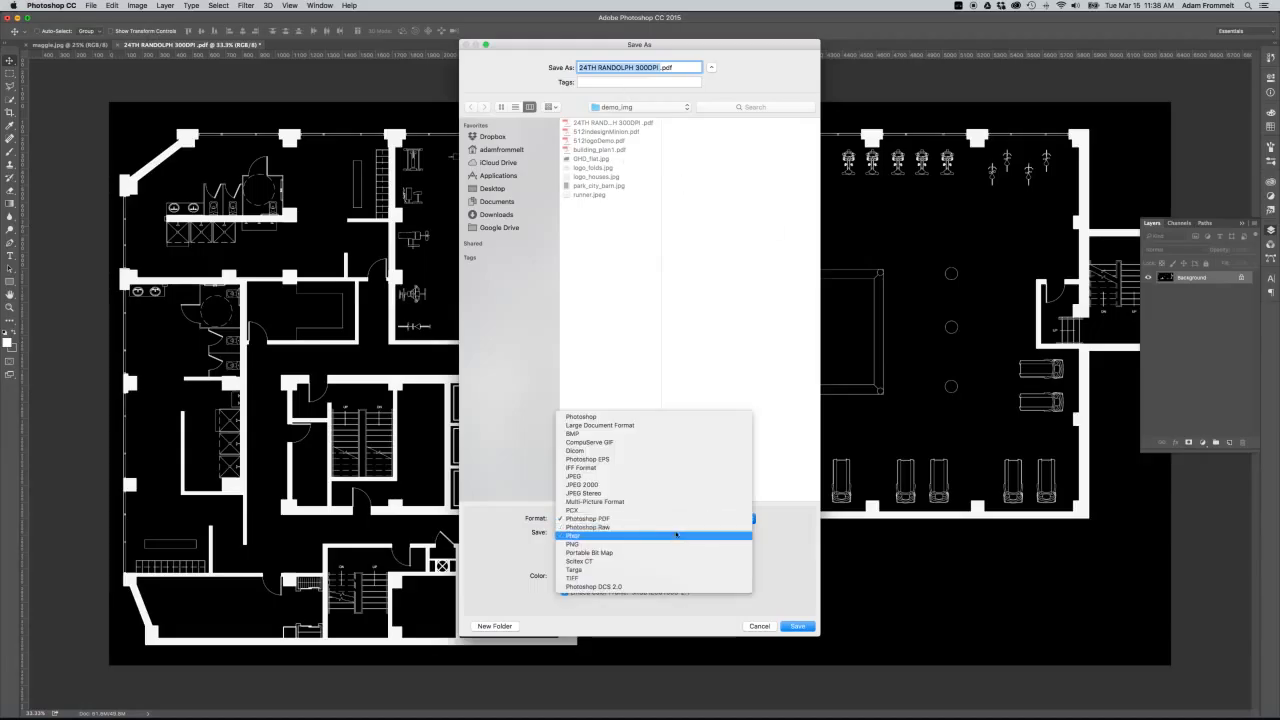
left_click(662, 477)
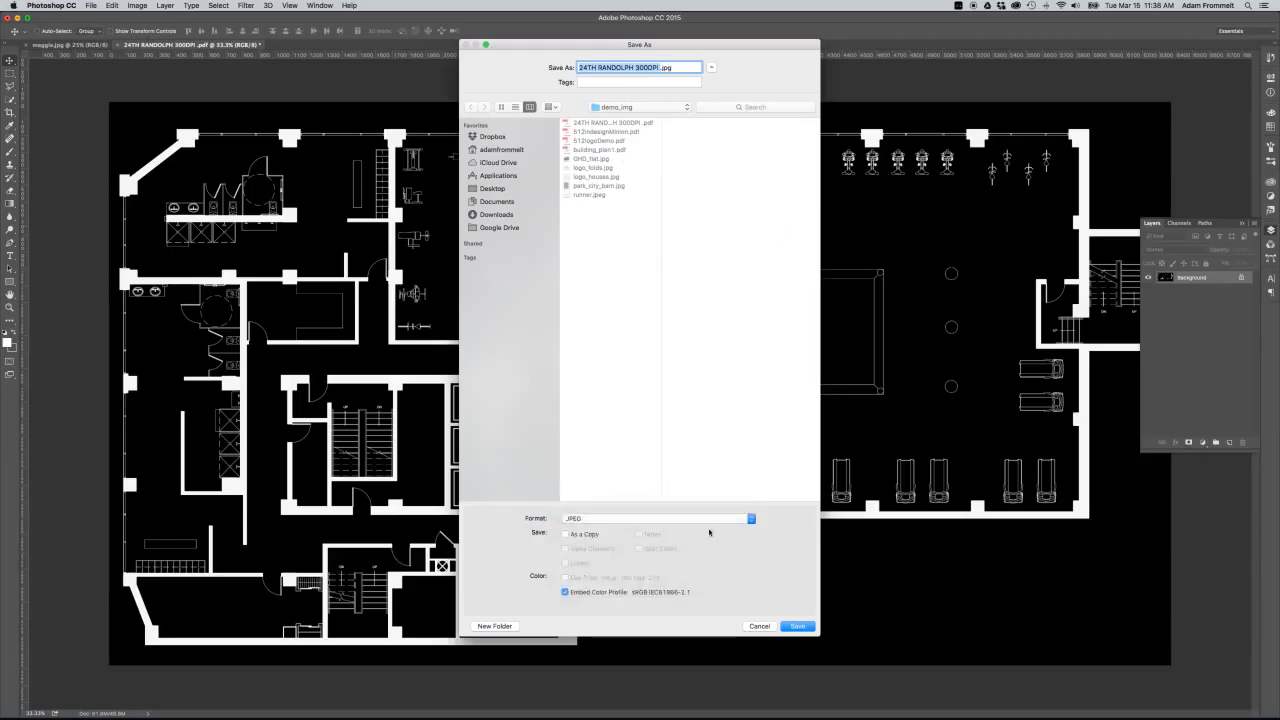